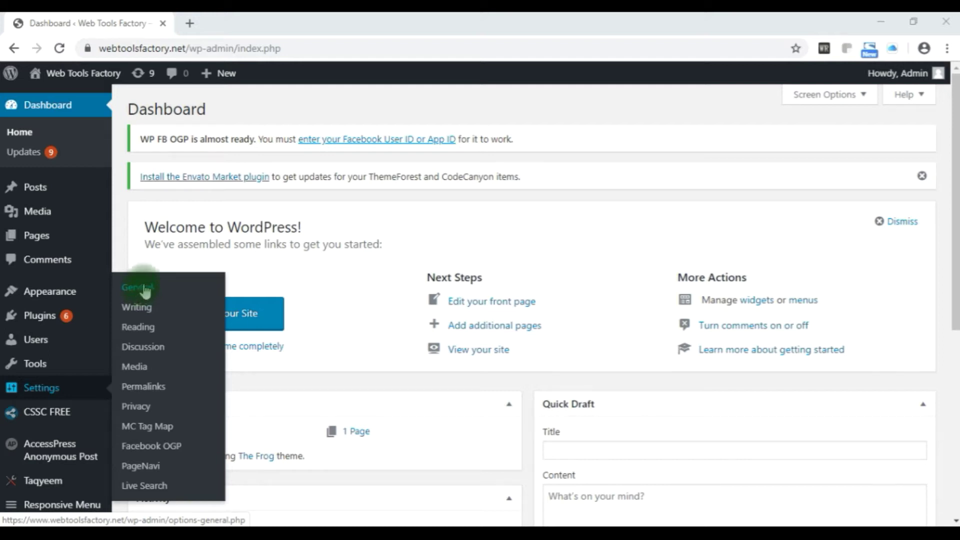
- Open the site's Permalinks settings page
mouse_move(97, 245)
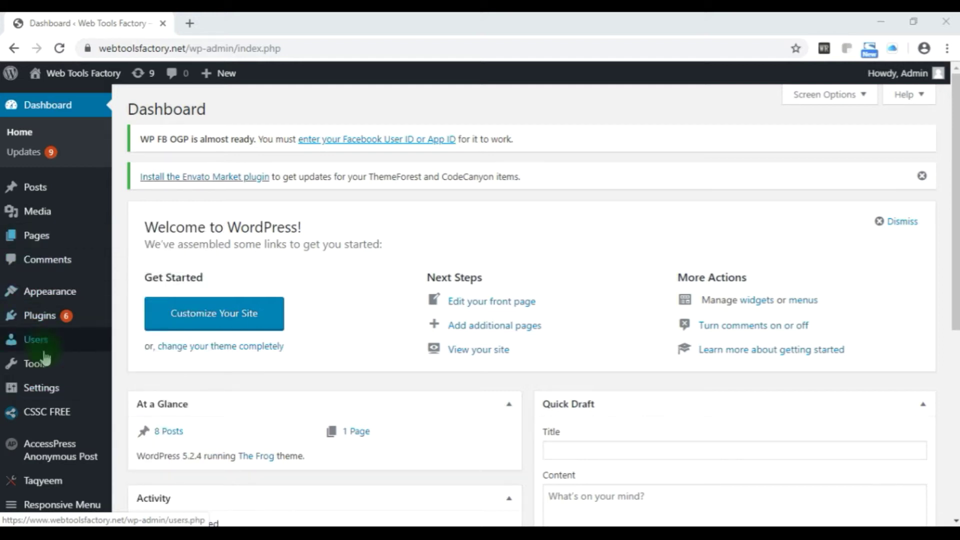
mouse_move(48, 395)
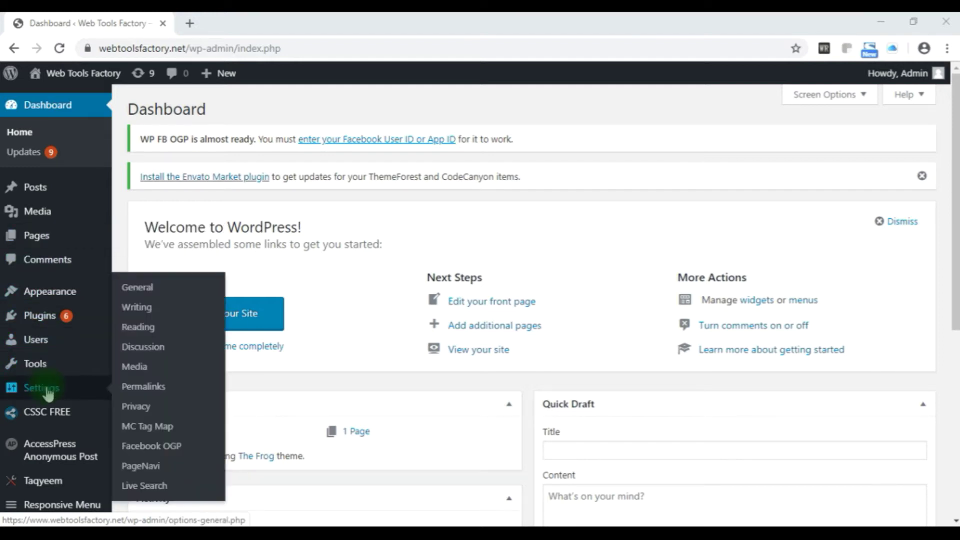
click(144, 393)
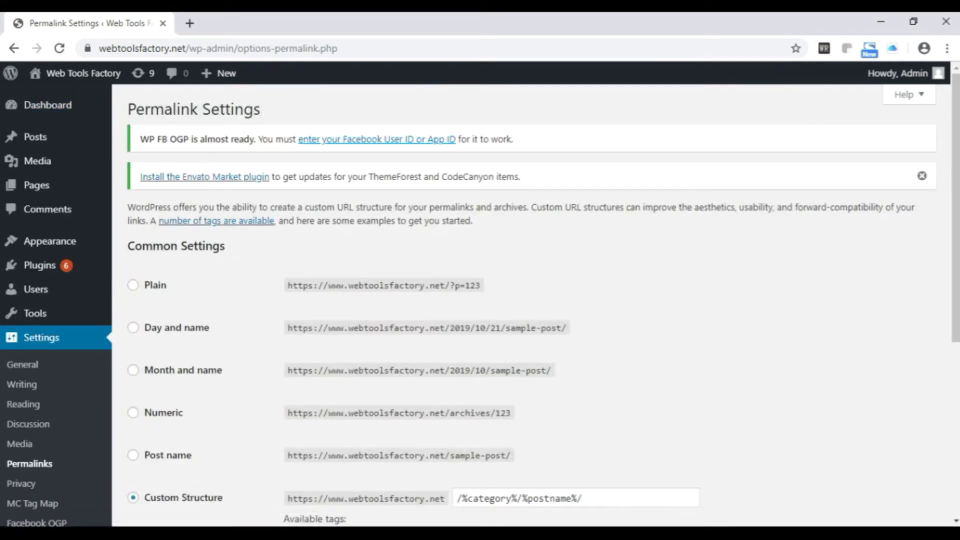
- Examine the common permalink structures, including the Plain example URL, the Custom Structure value and the optional base fields
scroll(788, 381, down, 5)
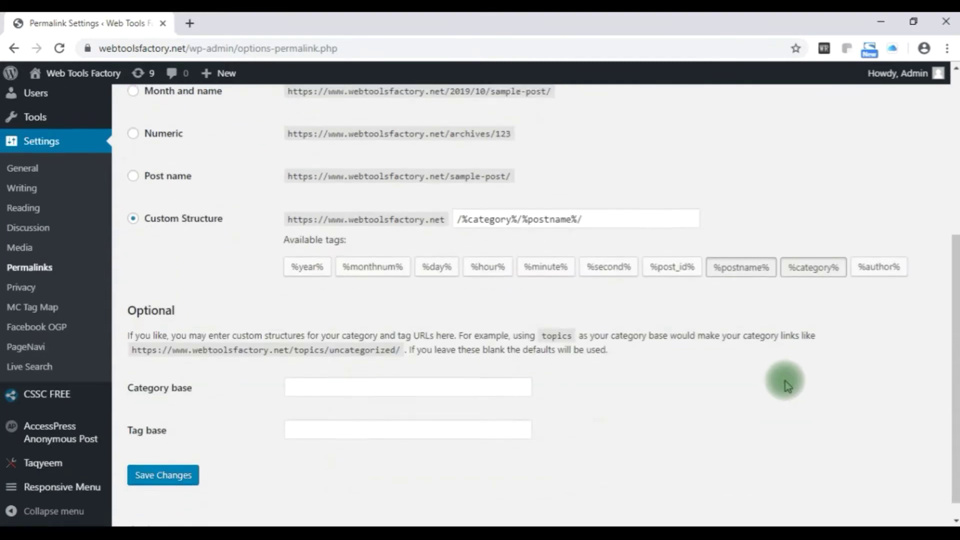
scroll(786, 384, up, 4)
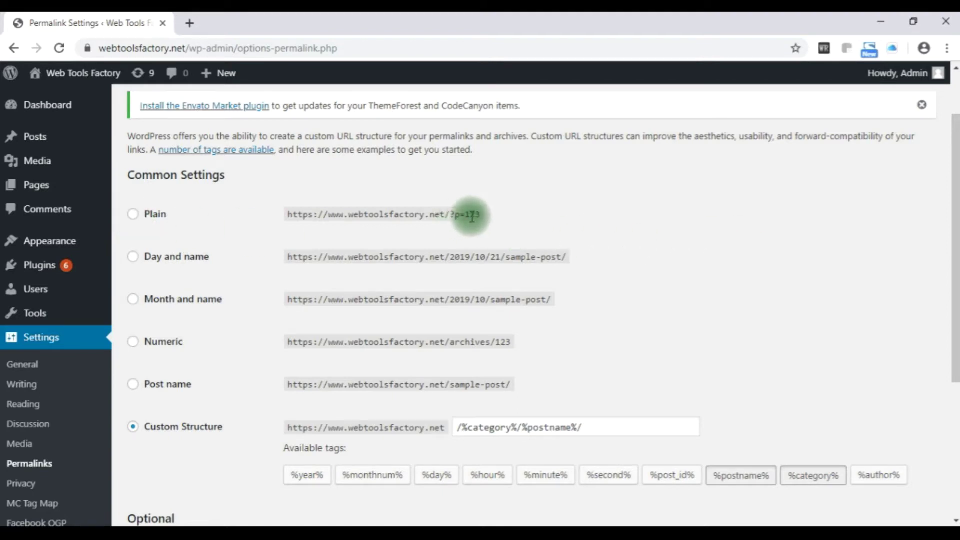
drag(470, 217, 481, 215)
click(582, 214)
scroll(682, 232, down, 3)
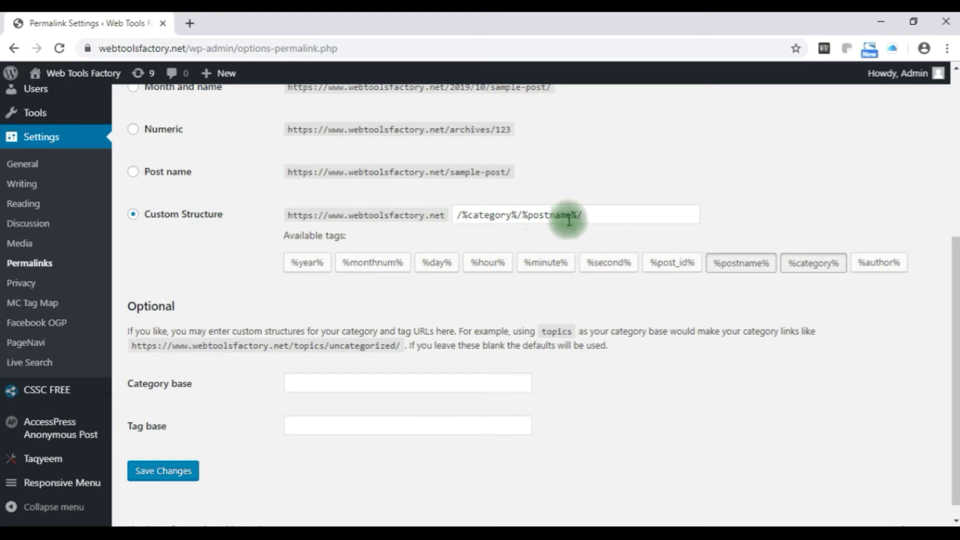
scroll(310, 410, up, 5)
- Open the live Web Tools Factory site in a new browser tab and switch to it
mouse_move(59, 88)
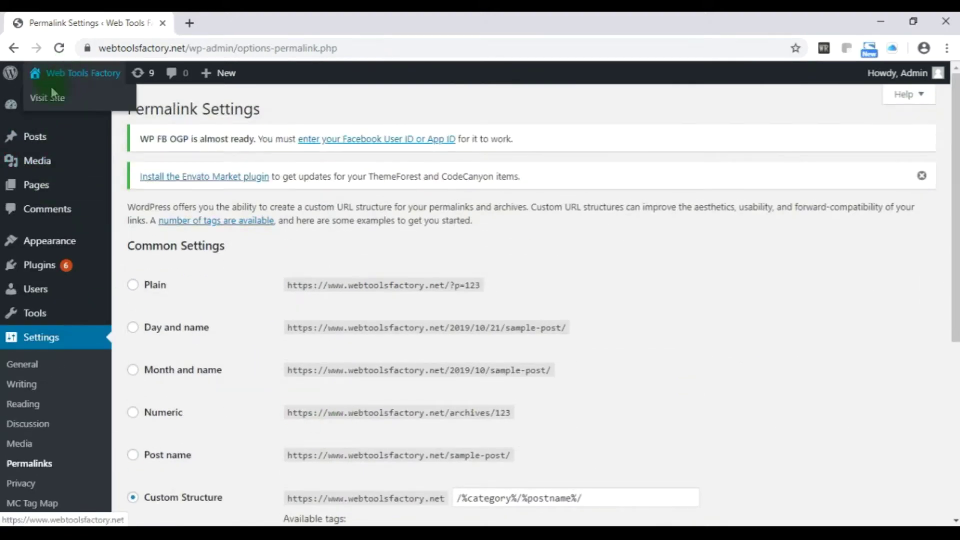
right_click(49, 110)
click(80, 112)
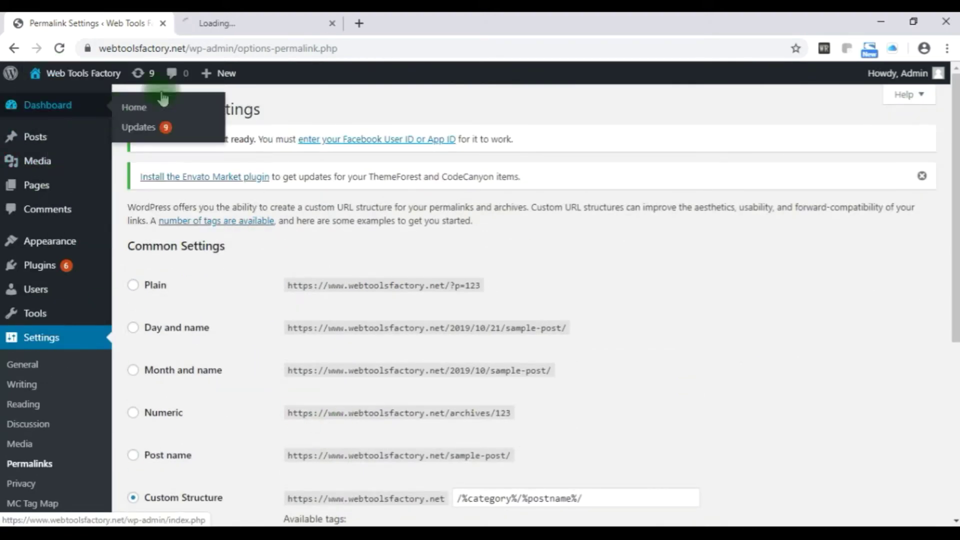
click(218, 20)
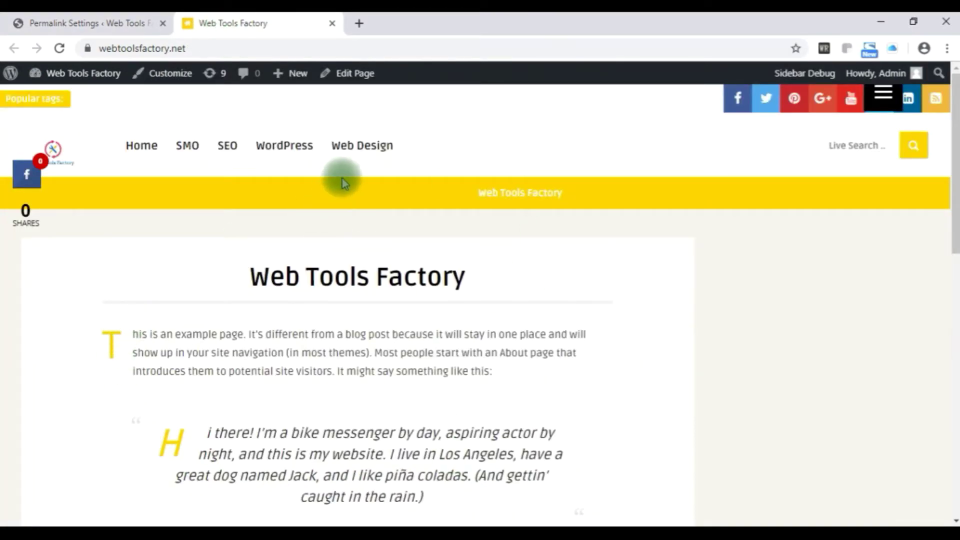
- Browse the WordPress category and open the post "Errors to consider as Transgression in Website Designing"
click(295, 150)
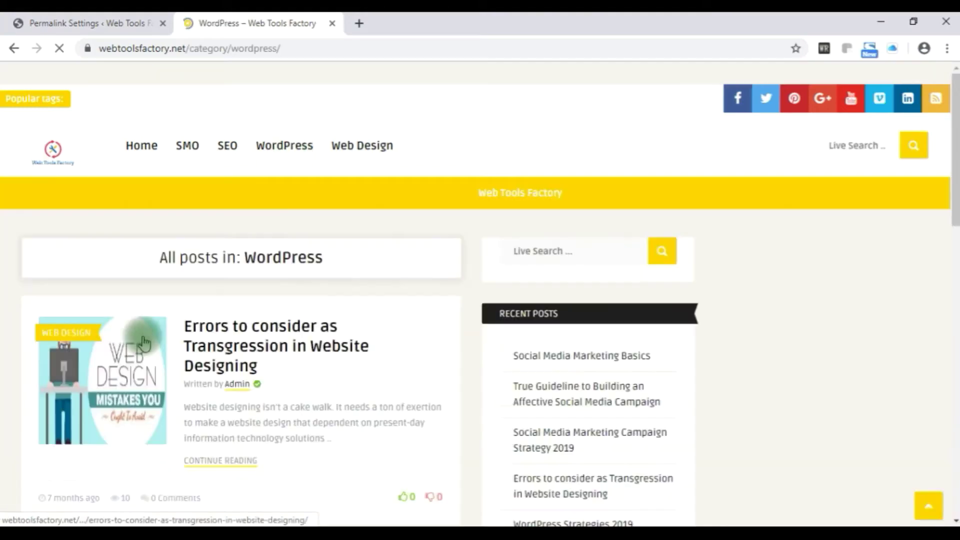
scroll(300, 460, down, 3)
scroll(305, 425, up, 5)
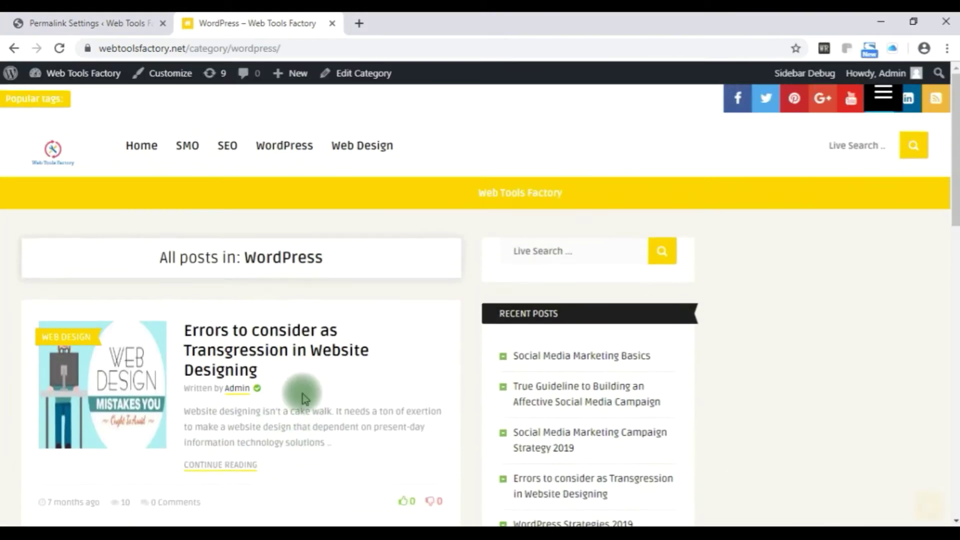
click(258, 353)
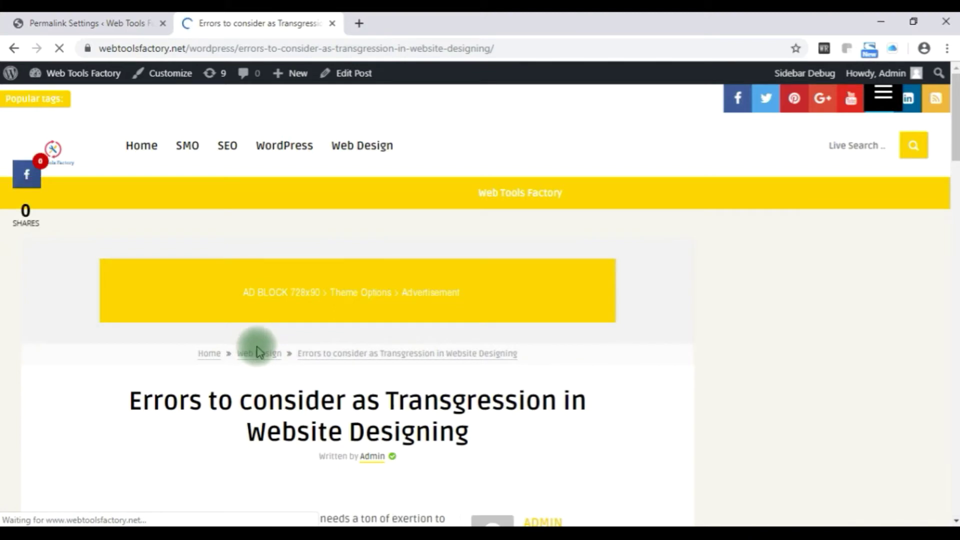
- Inspect the post's full URL in the address bar and compare it with the post's title and breadcrumb
click(167, 50)
click(509, 47)
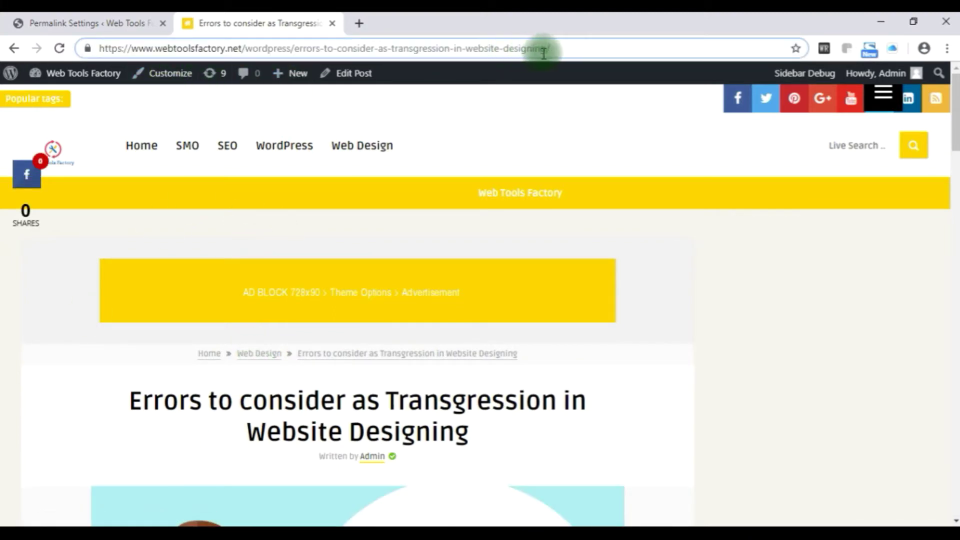
drag(585, 48, 97, 56)
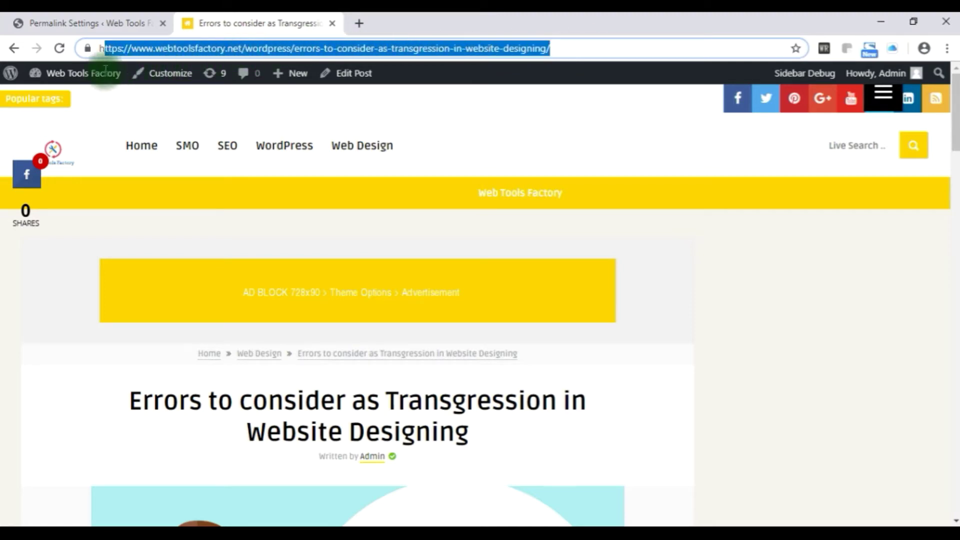
click(602, 48)
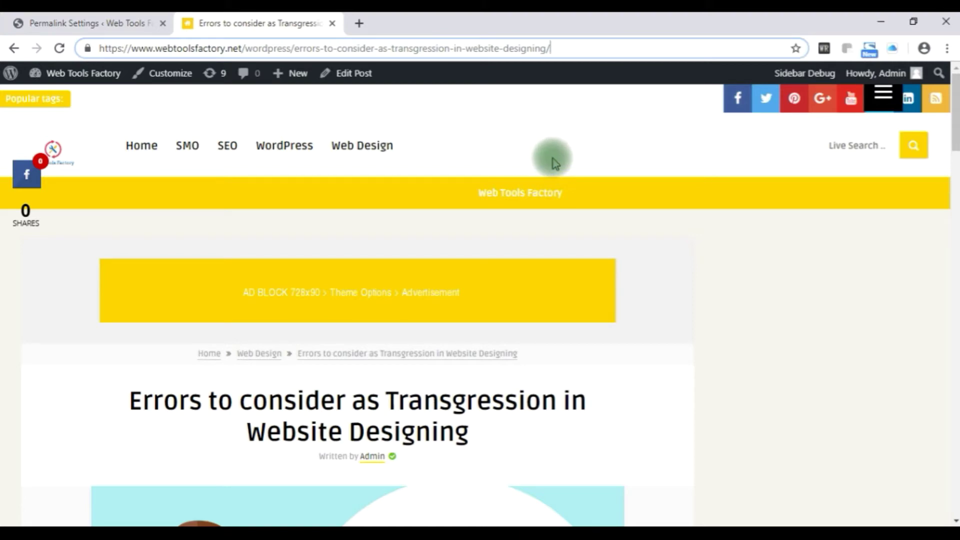
scroll(53, 418, down, 3)
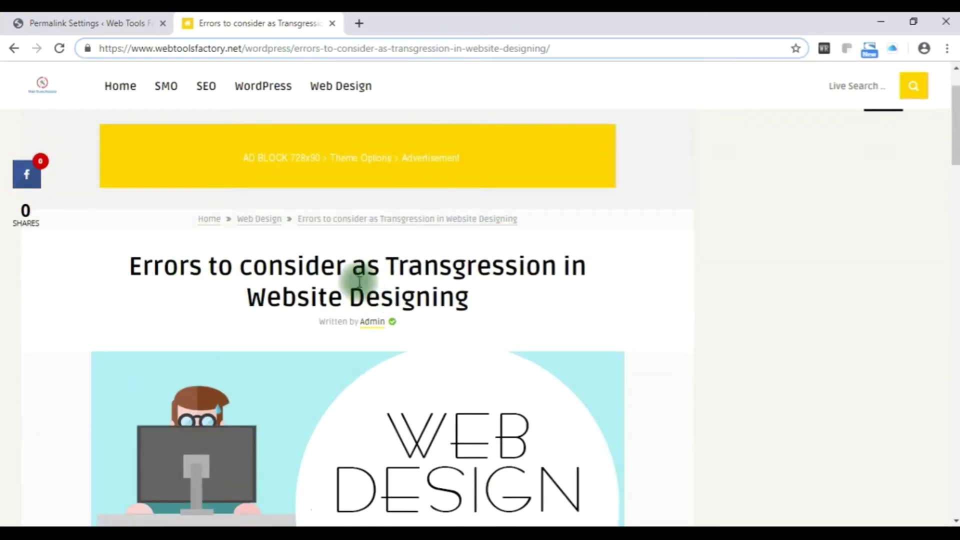
scroll(404, 371, up, 3)
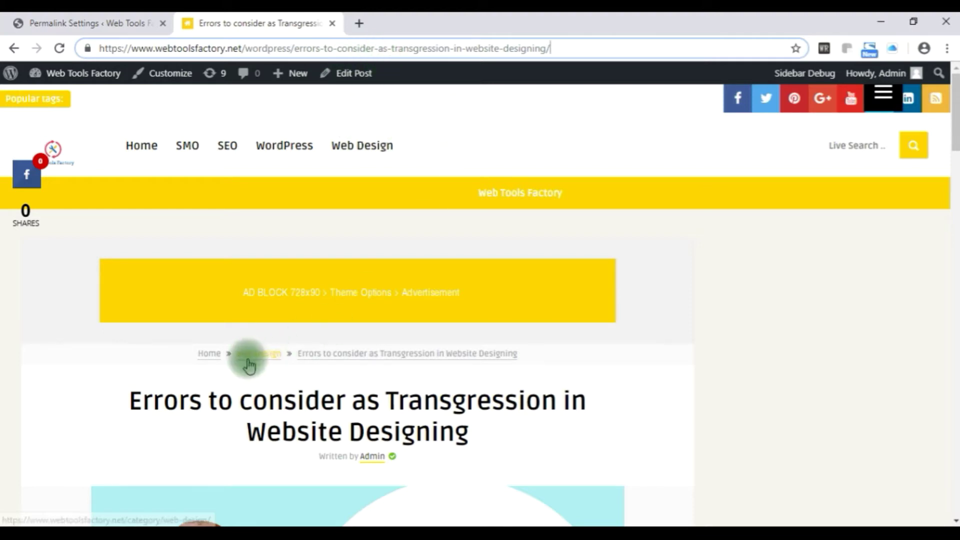
scroll(247, 350, down, 5)
scroll(114, 344, up, 6)
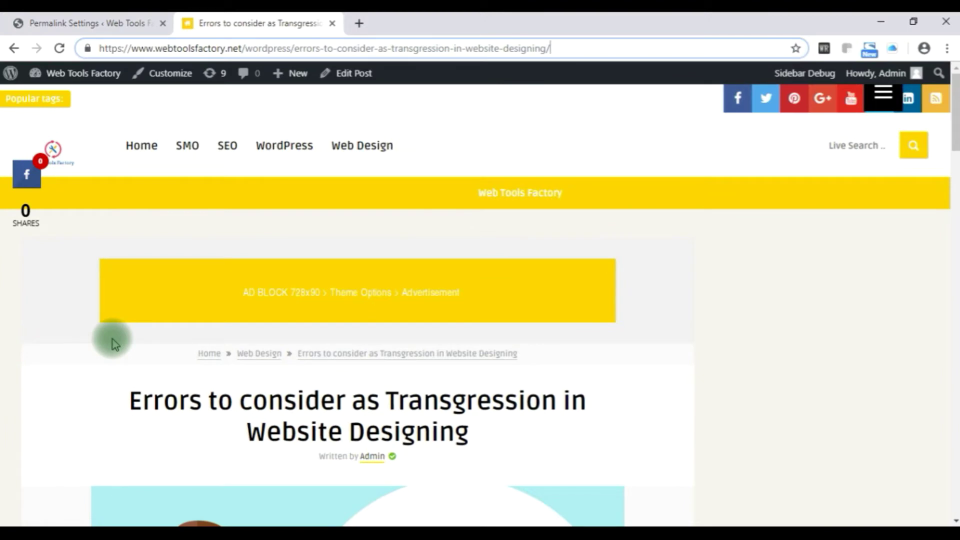
- Compare the URL of the WordPress category page with the URL of its "Errors to consider as Transgression in Website Designing" post
click(289, 144)
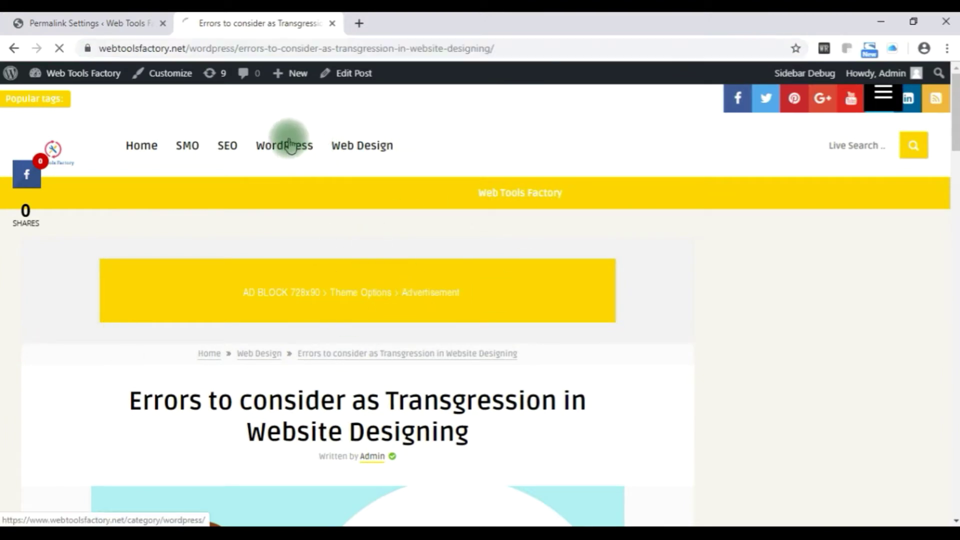
scroll(315, 322, down, 3)
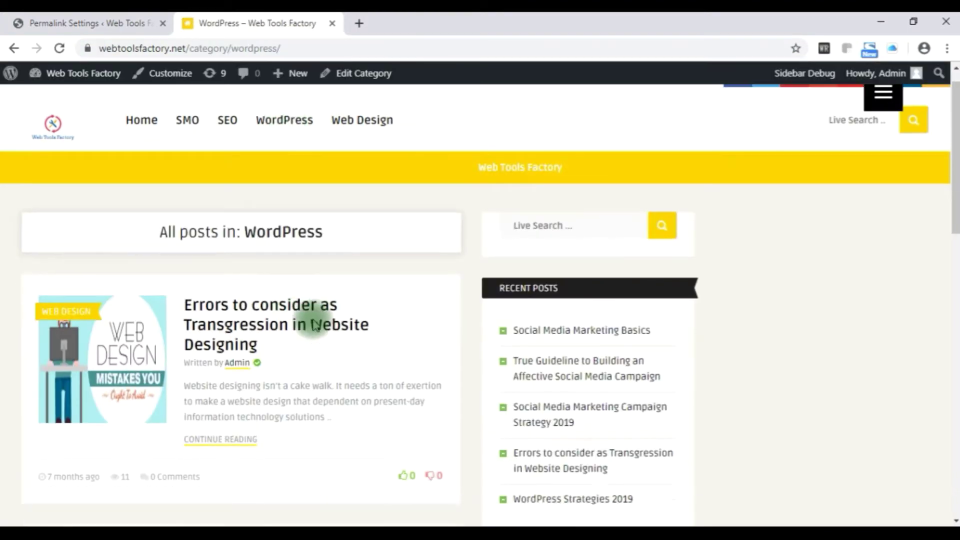
scroll(260, 290, up, 3)
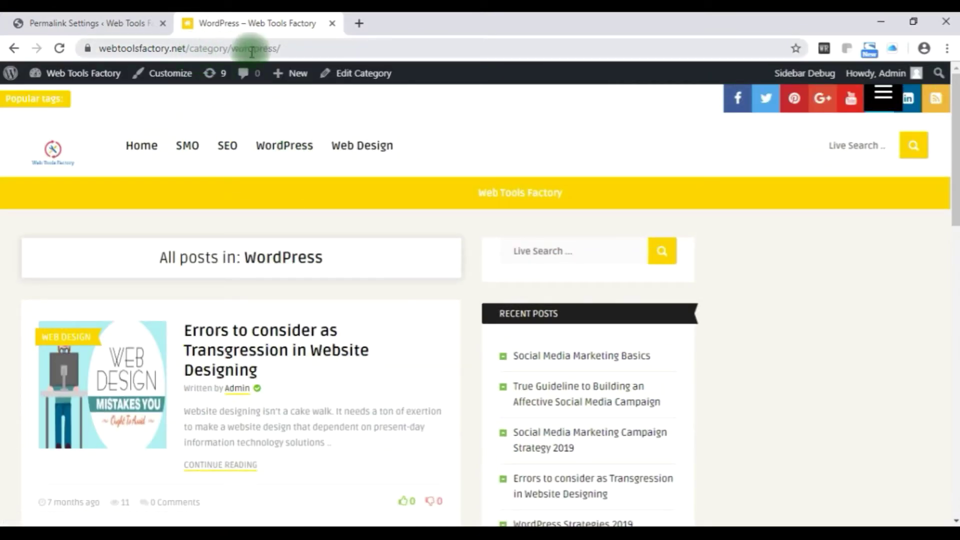
click(311, 48)
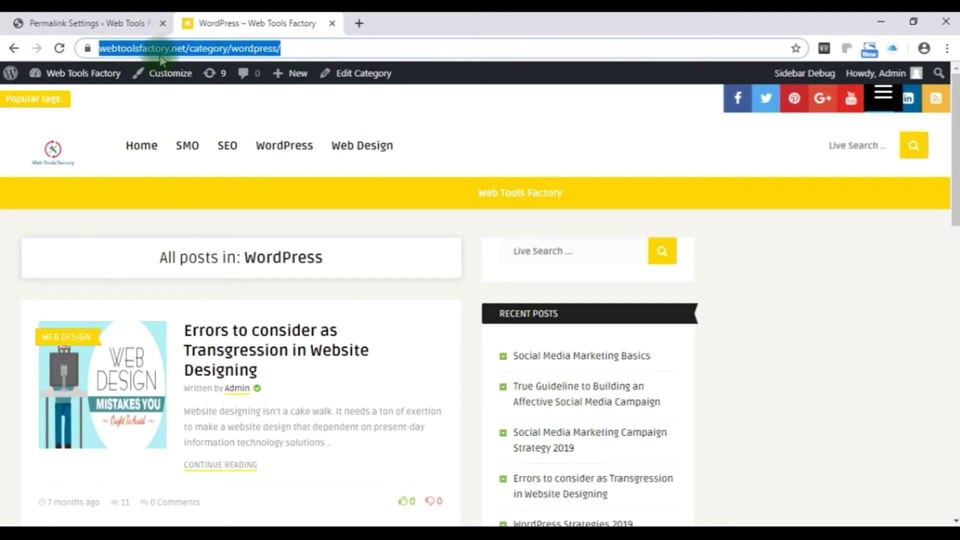
click(210, 48)
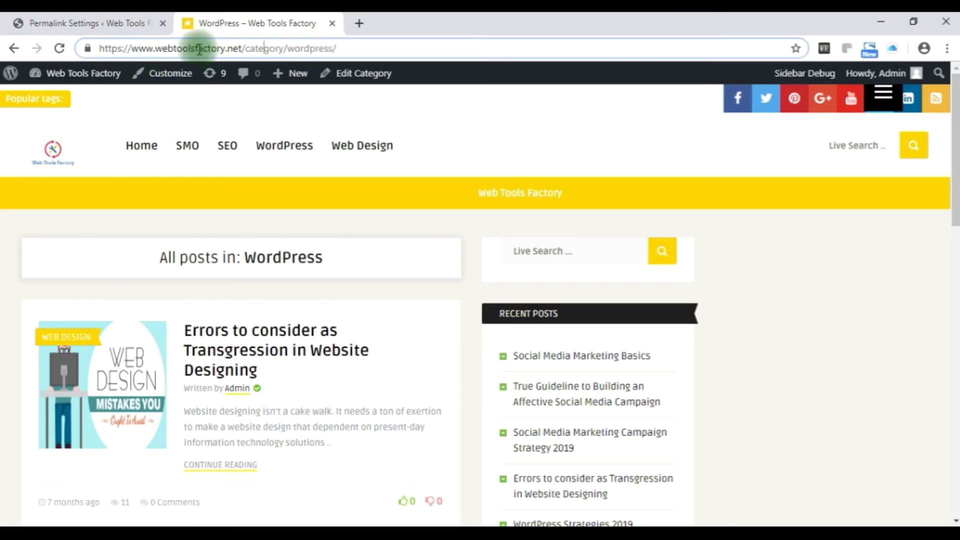
click(325, 48)
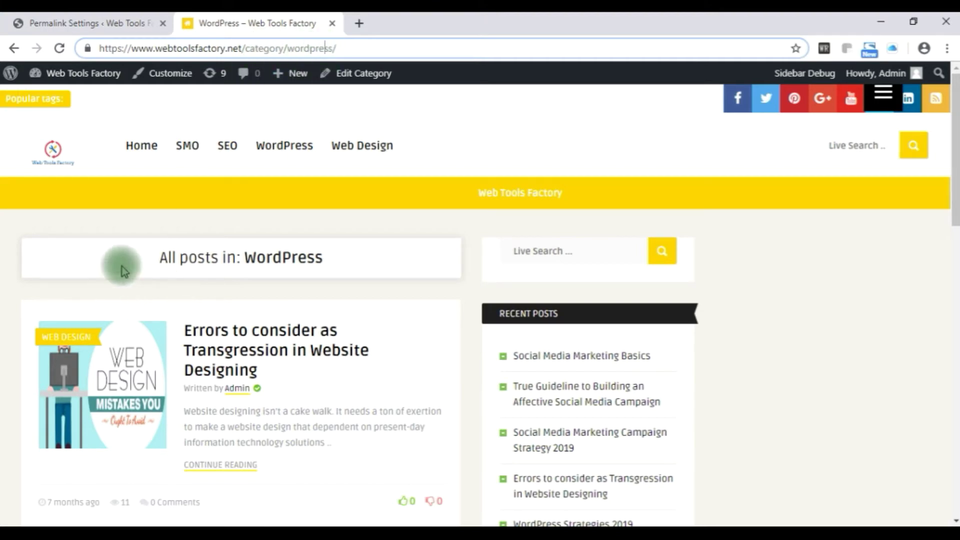
click(246, 334)
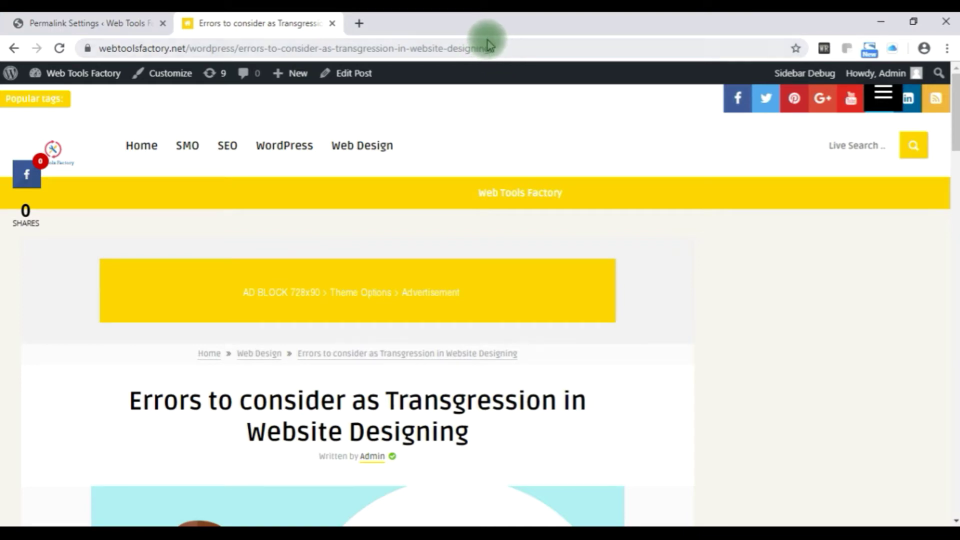
click(503, 46)
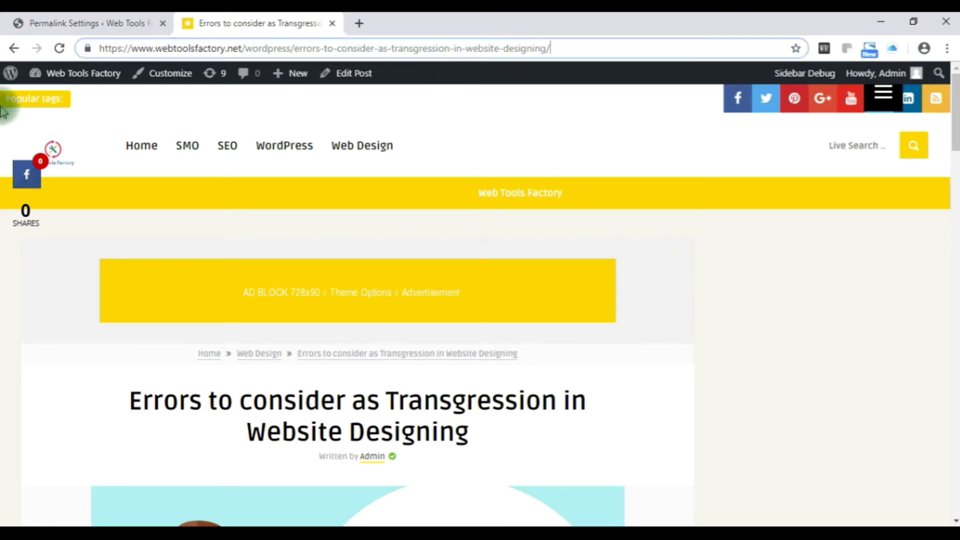
- Return to the permalink settings and review the example URLs of the common structures
click(50, 23)
scroll(575, 379, down, 4)
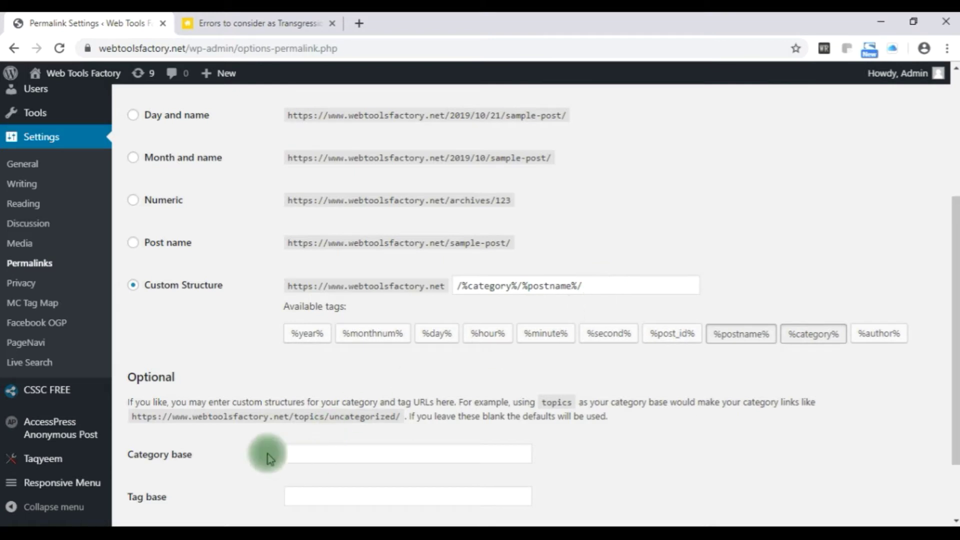
scroll(243, 456, up, 2)
scroll(243, 457, up, 1)
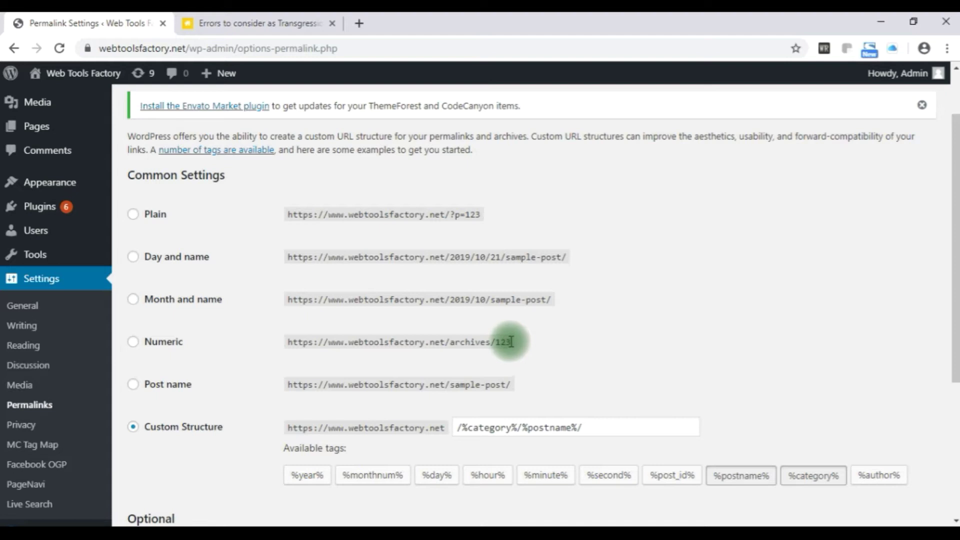
scroll(241, 441, up, 2)
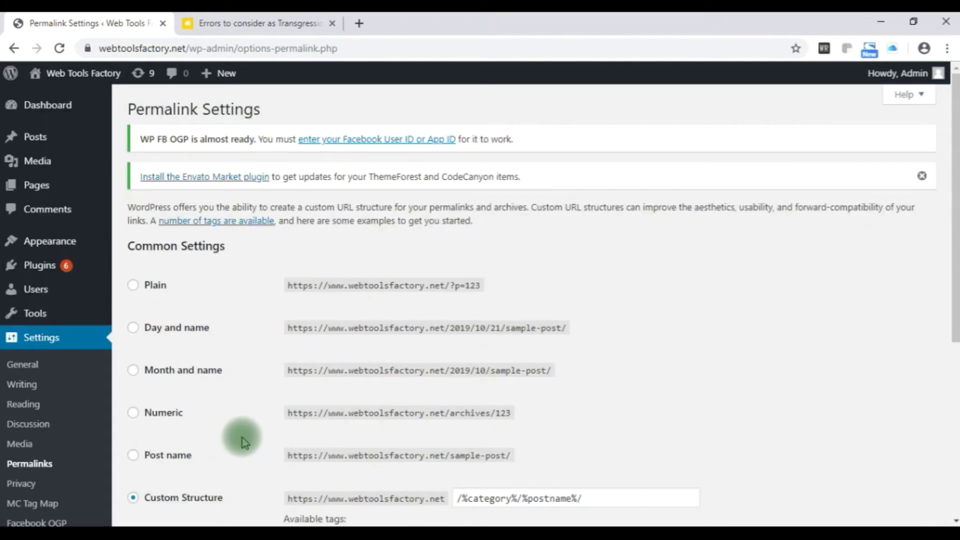
scroll(243, 437, down, 2)
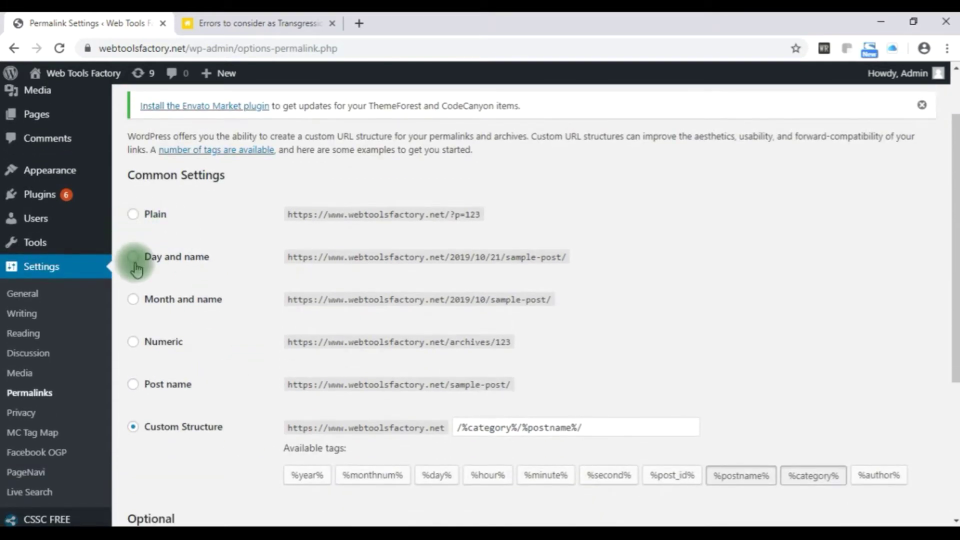
- Try the Day and name permalink structure, then select Post name instead
click(134, 262)
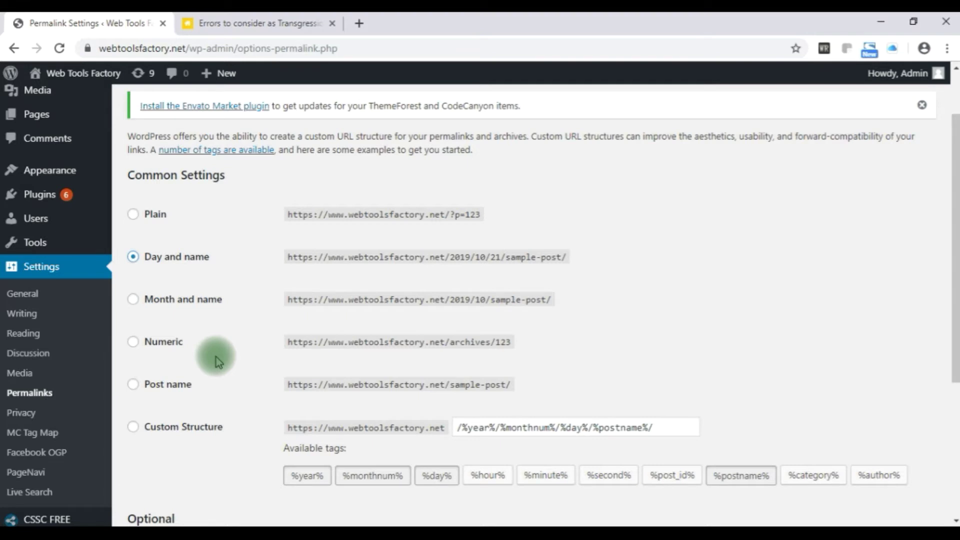
scroll(216, 356, down, 1)
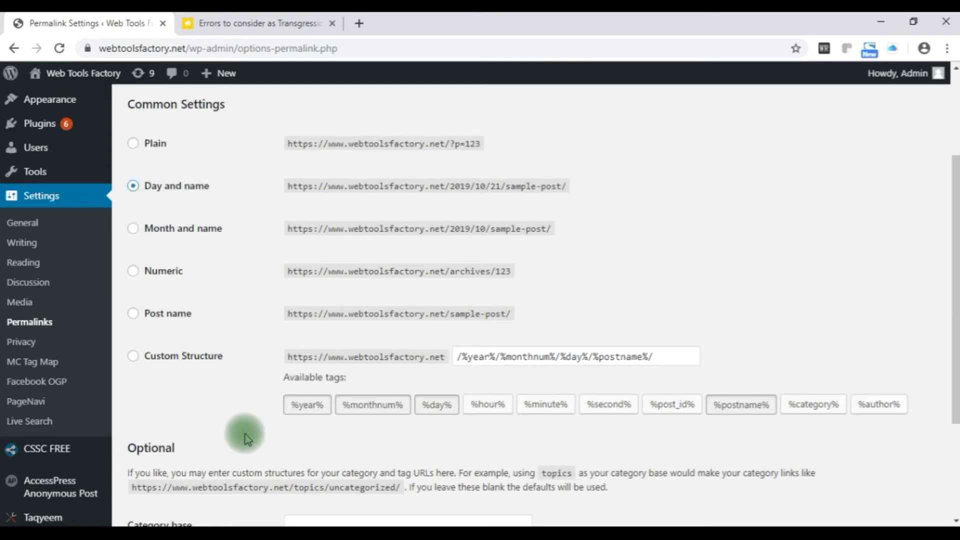
click(132, 319)
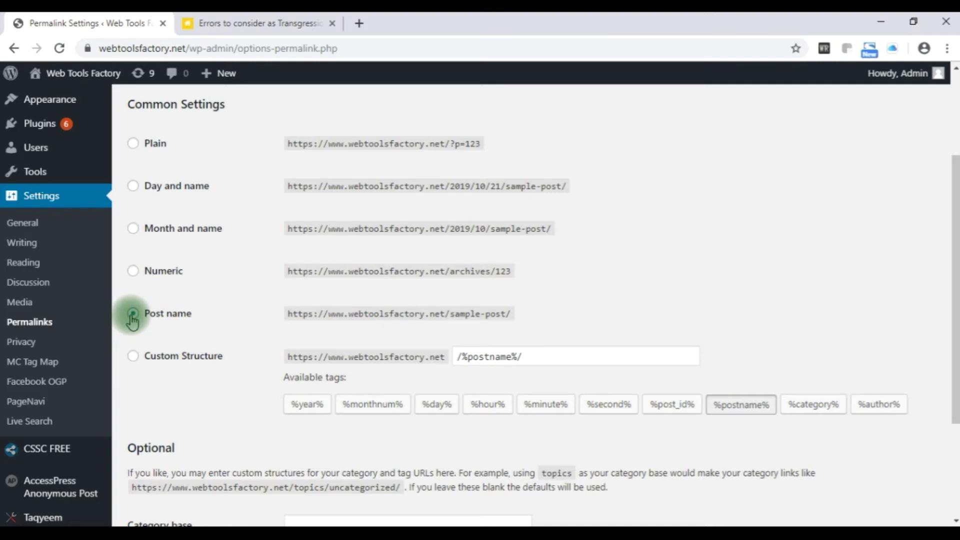
- Check the open post's URL against the selected structure and return to the permalink settings
click(245, 20)
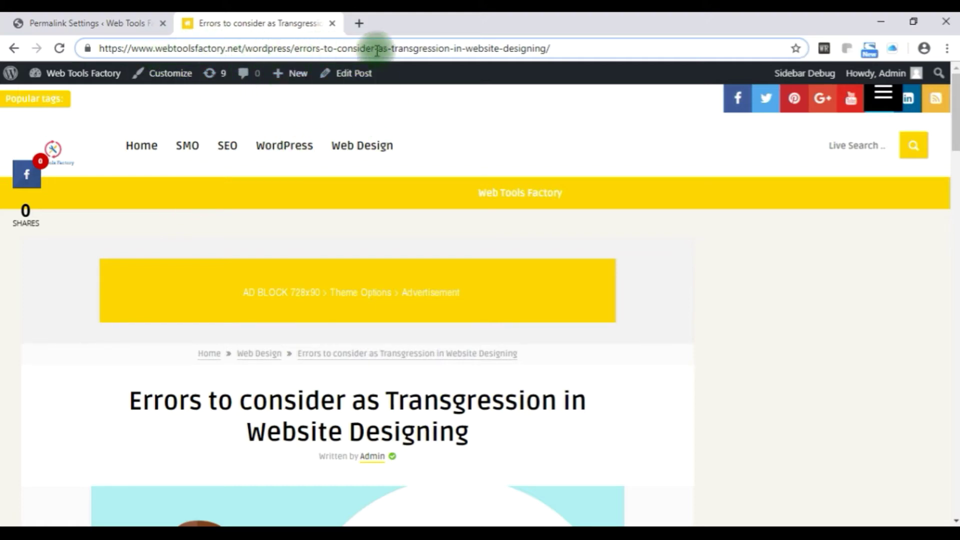
click(90, 23)
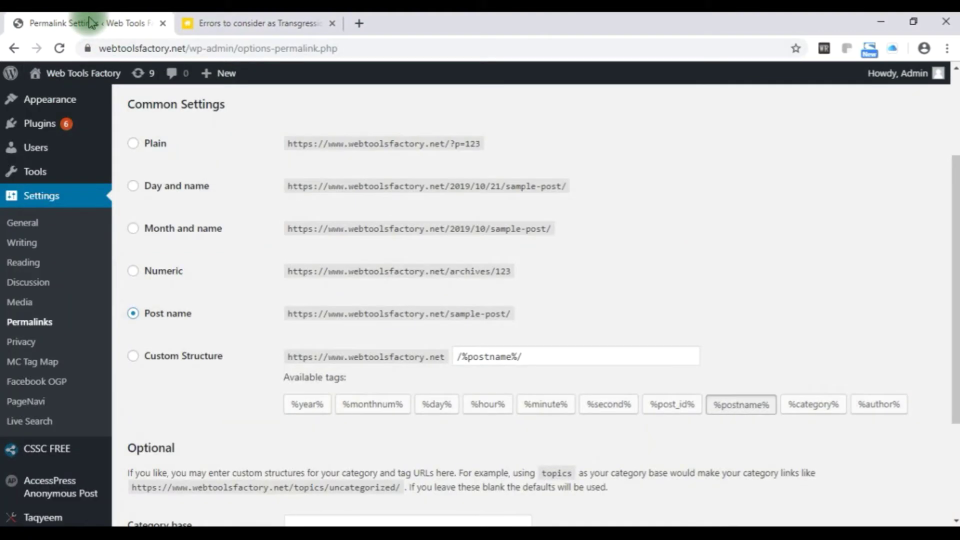
- Check the open post's current URL, then select Post name as the permalink structure and save the changes
click(240, 23)
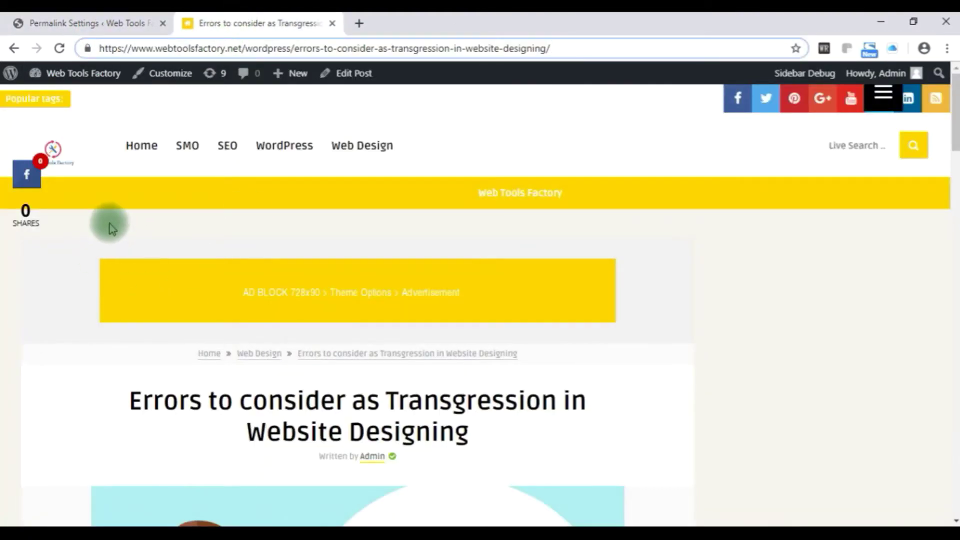
click(82, 23)
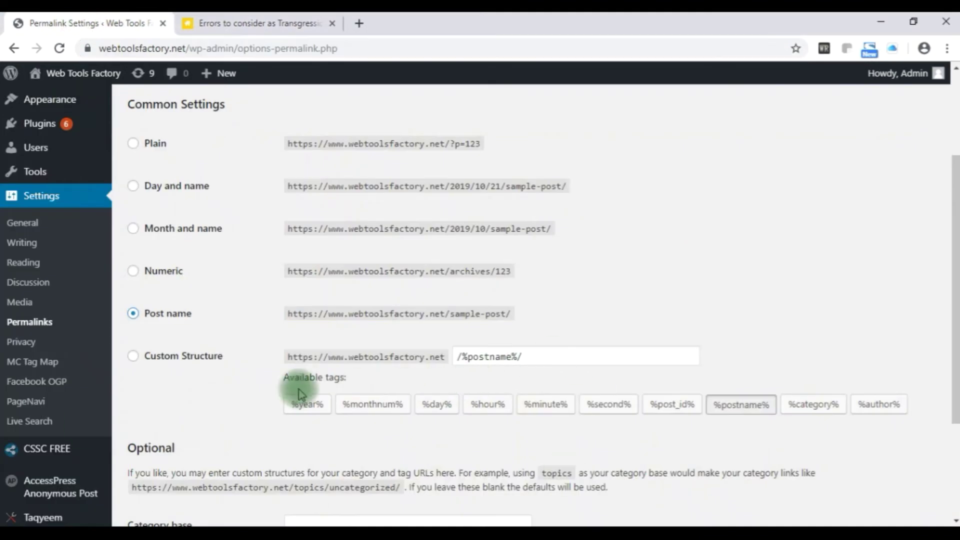
click(134, 314)
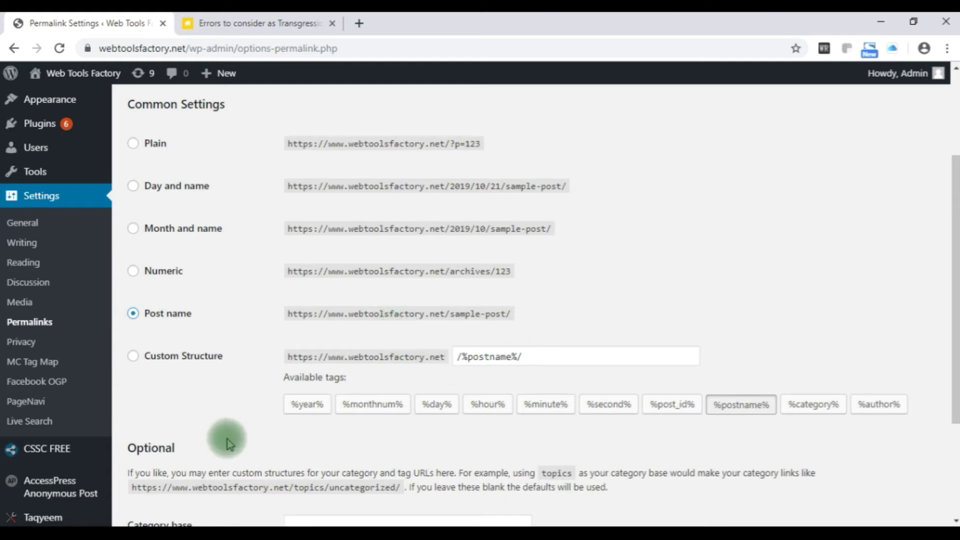
scroll(240, 425, down, 3)
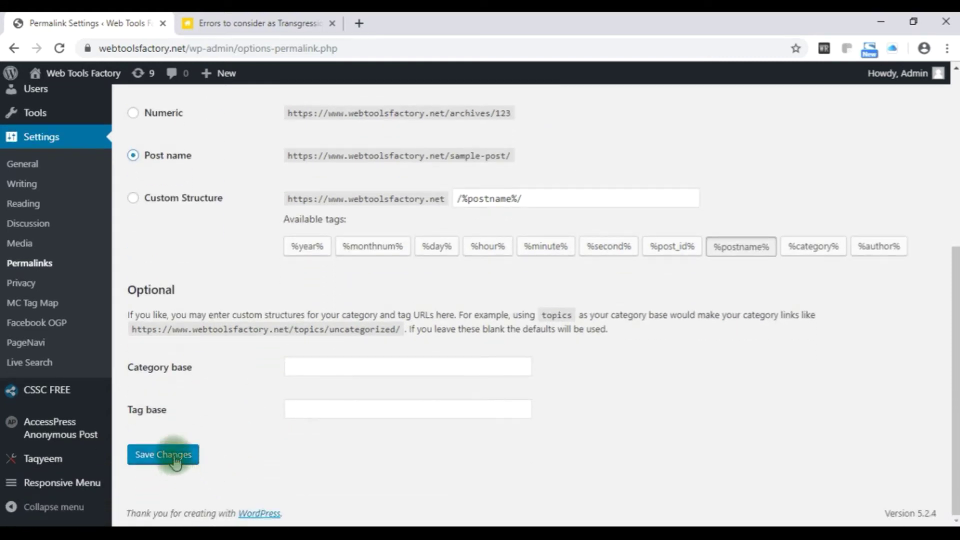
click(175, 462)
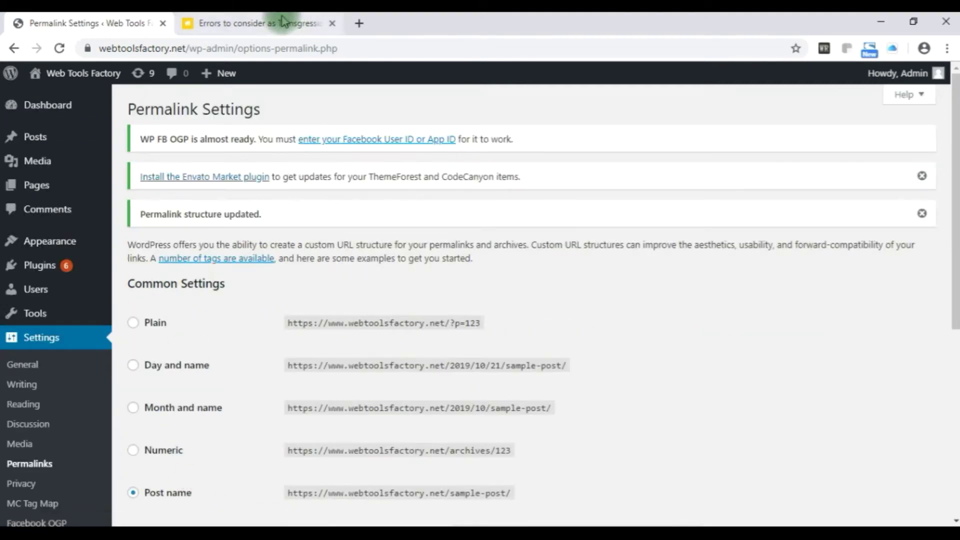
- Reopen the "Errors to consider as Transgression in Website Designing" post from the site's home page through the WordPress category
click(280, 22)
click(125, 152)
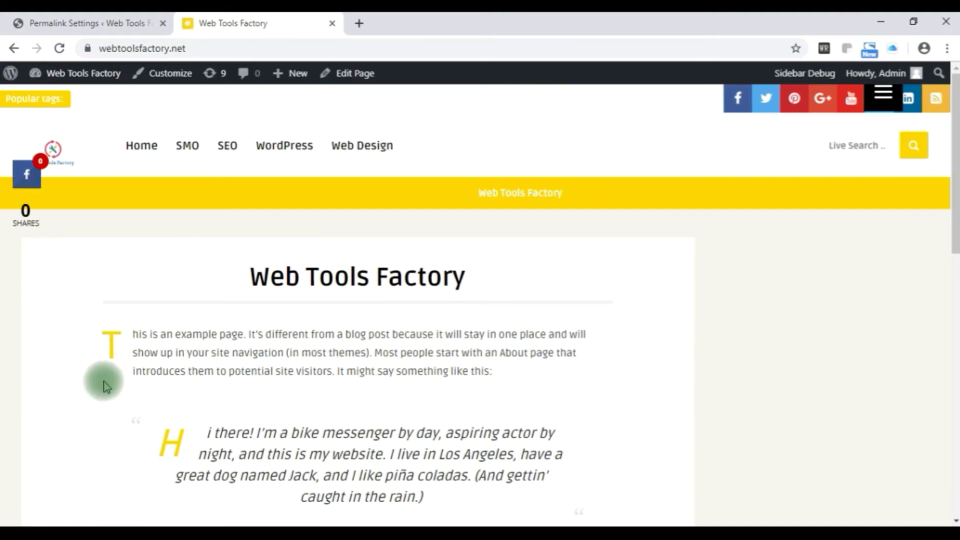
click(280, 144)
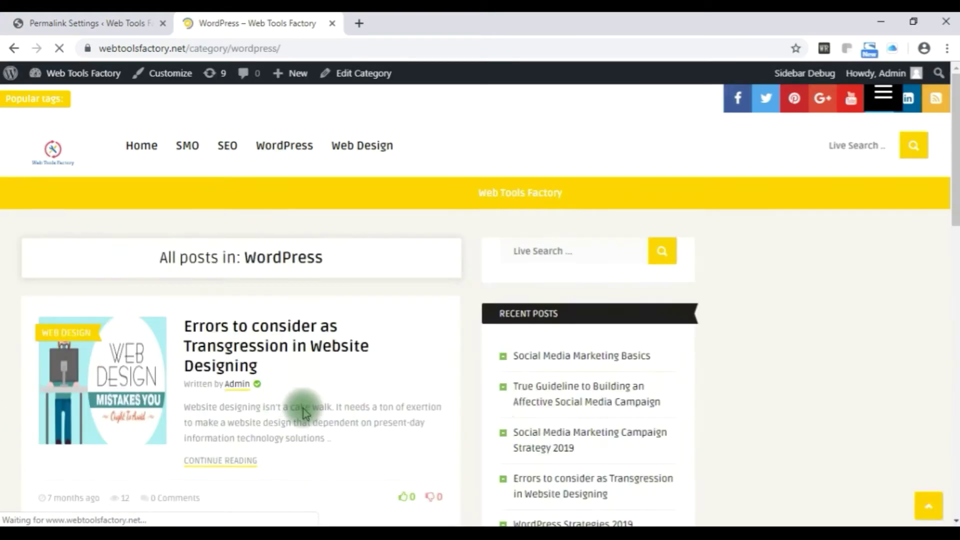
scroll(505, 373, down, 3)
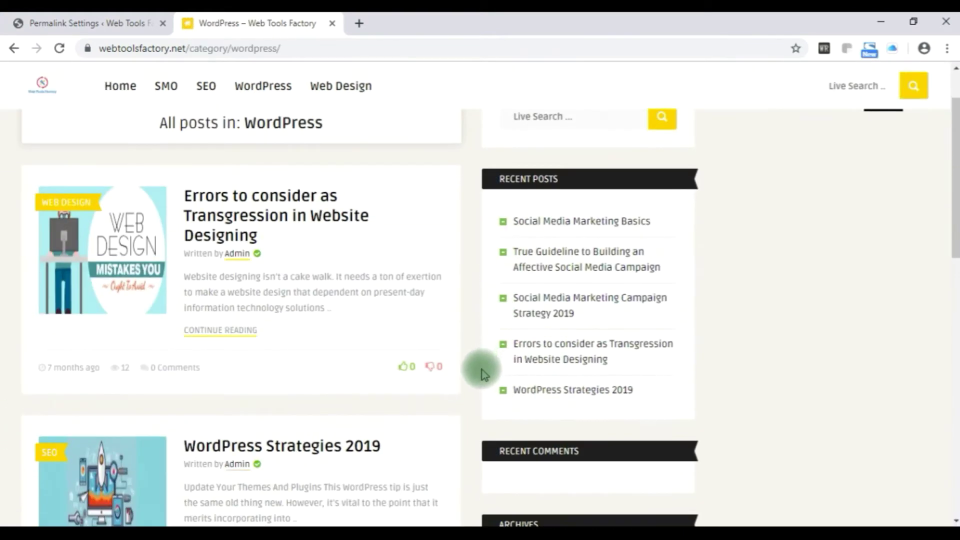
click(308, 226)
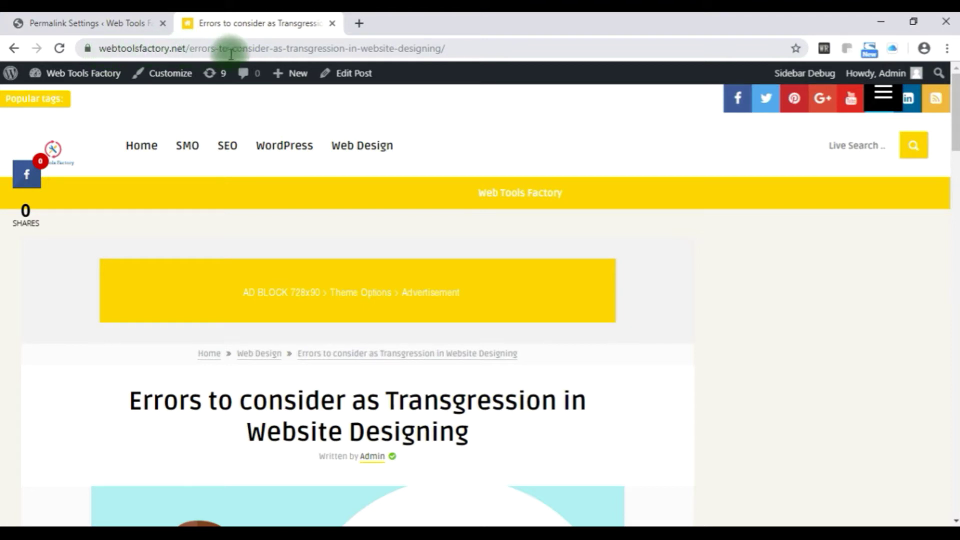
- Compare the post's full URL with its title, highlighting the title and the hyphenated words in the address
click(462, 48)
click(463, 49)
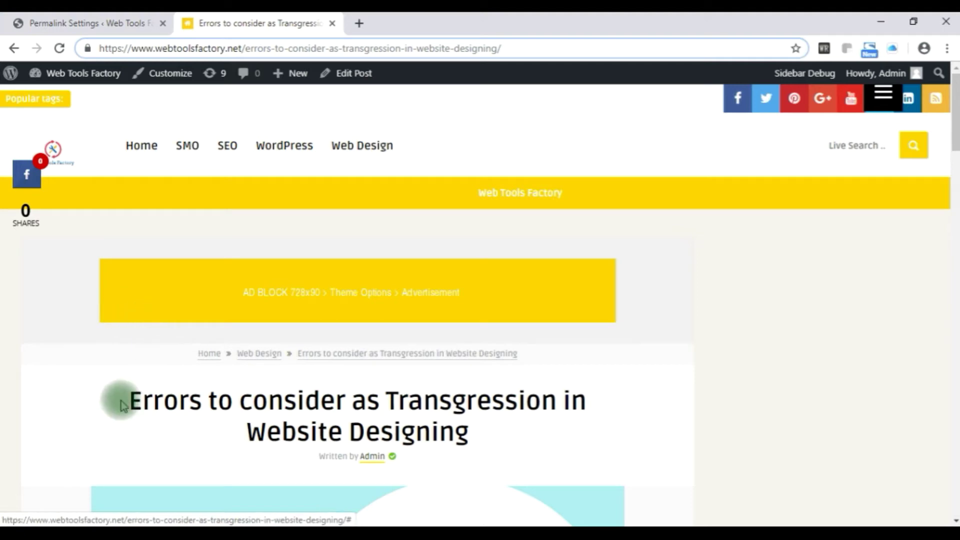
scroll(99, 382, down, 3)
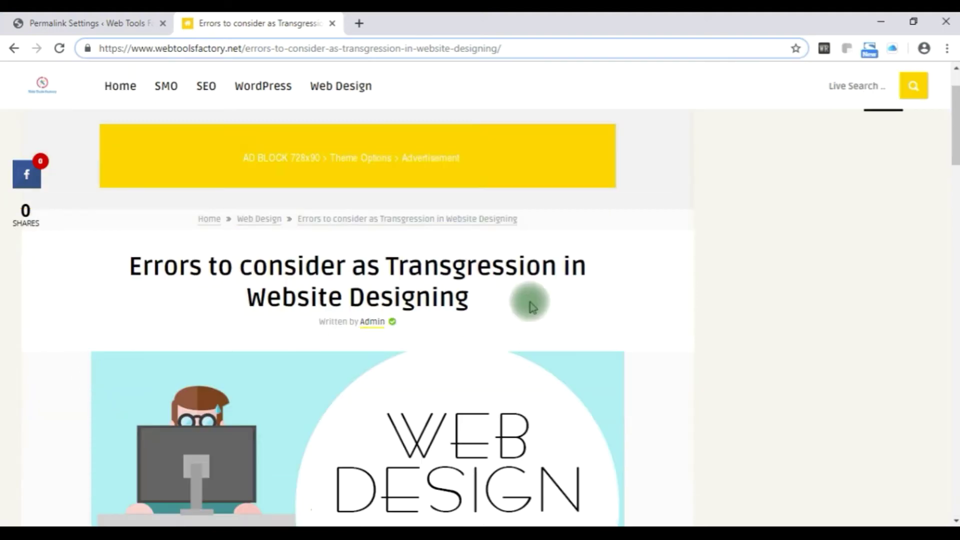
click(131, 266)
drag(131, 265, 539, 313)
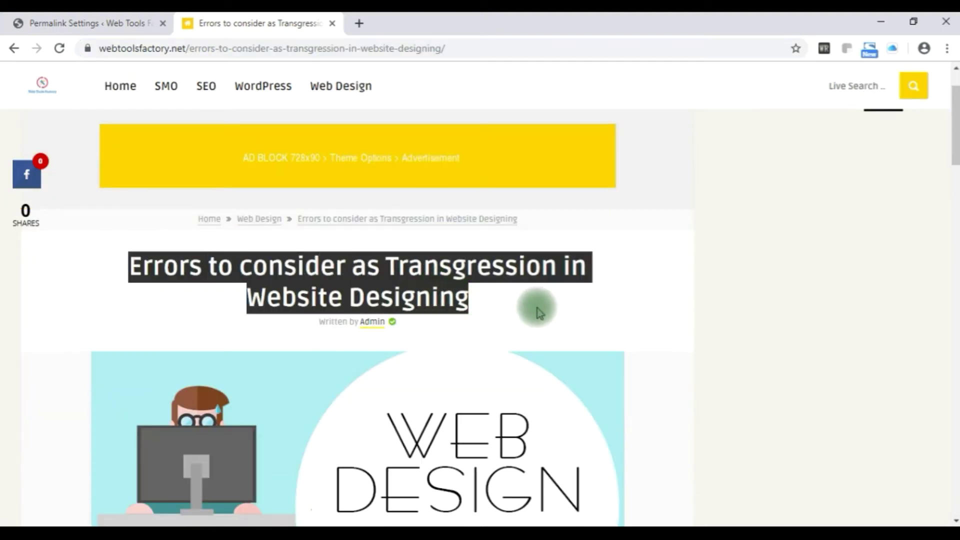
click(535, 298)
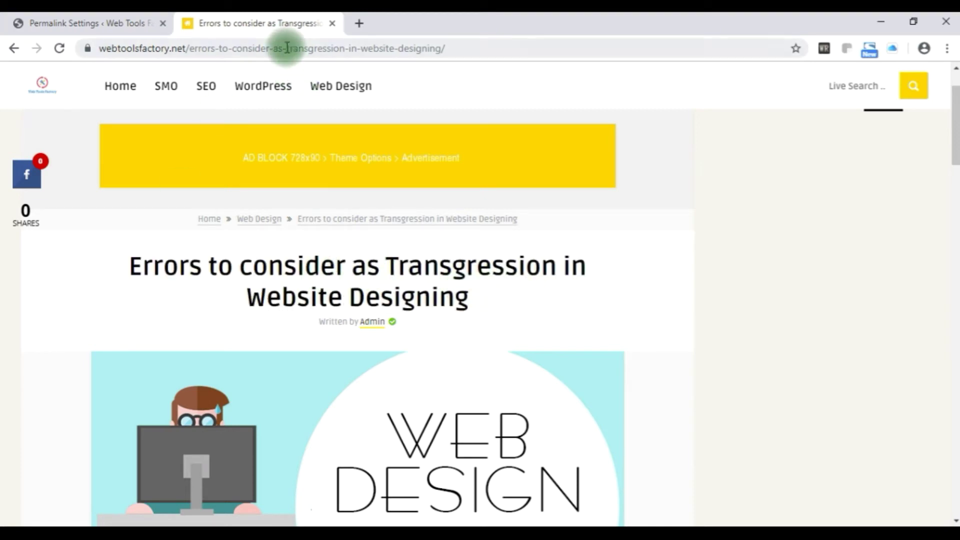
drag(279, 48, 293, 48)
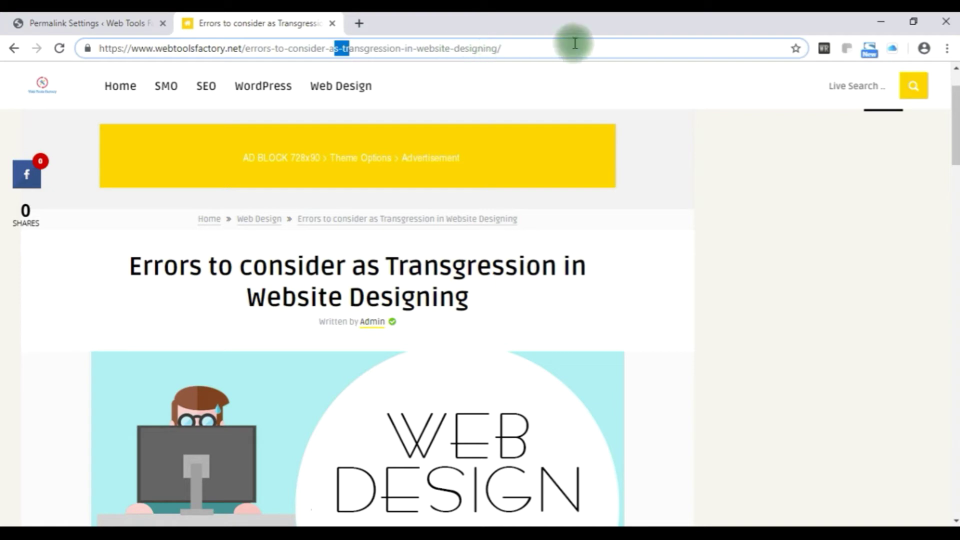
click(748, 212)
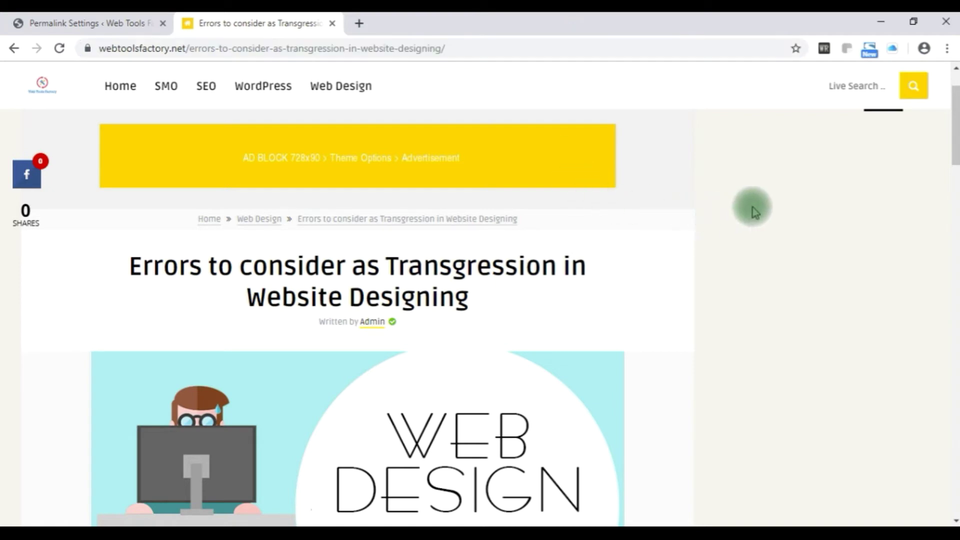
- Return to the permalink settings and try a custom structure of /%category%/%postname%/ built from the available tags
click(90, 21)
scroll(609, 313, down, 7)
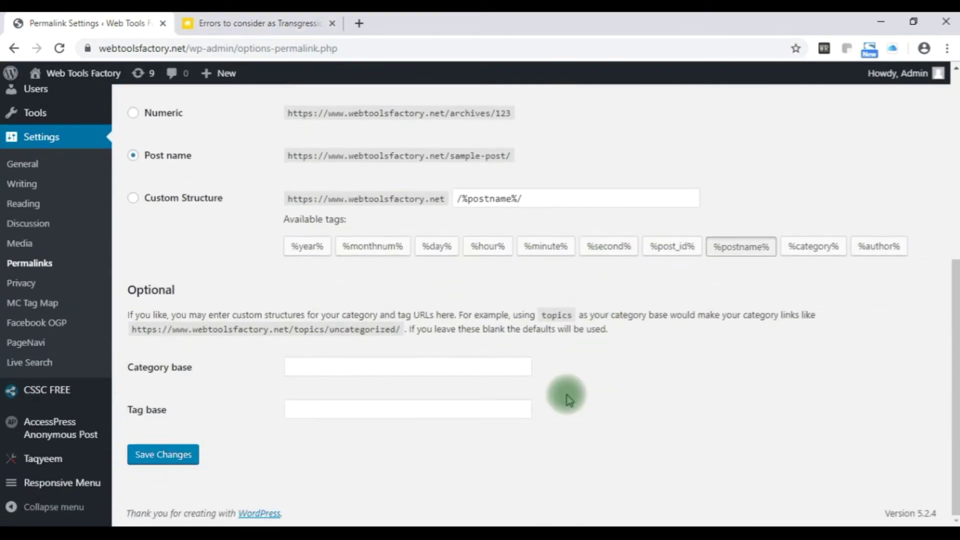
scroll(371, 422, up, 3)
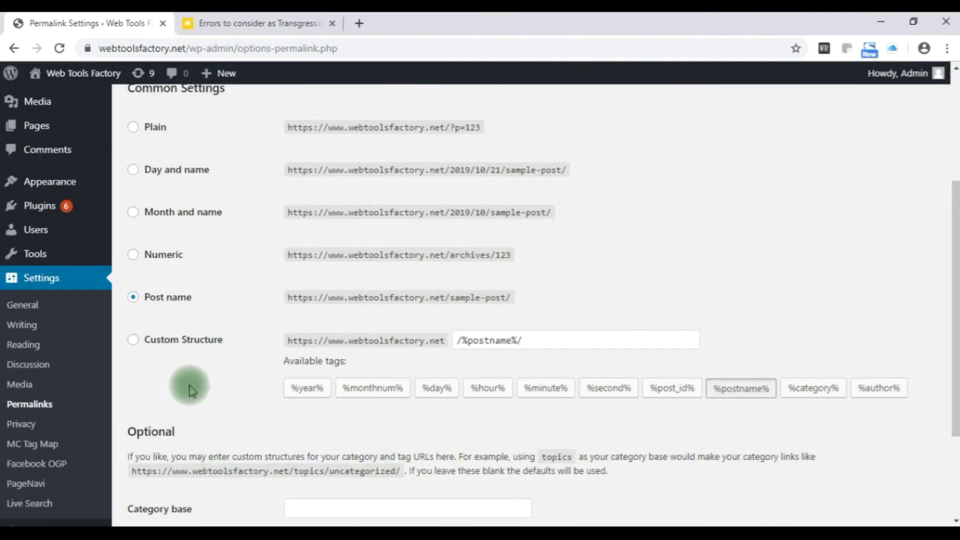
click(133, 341)
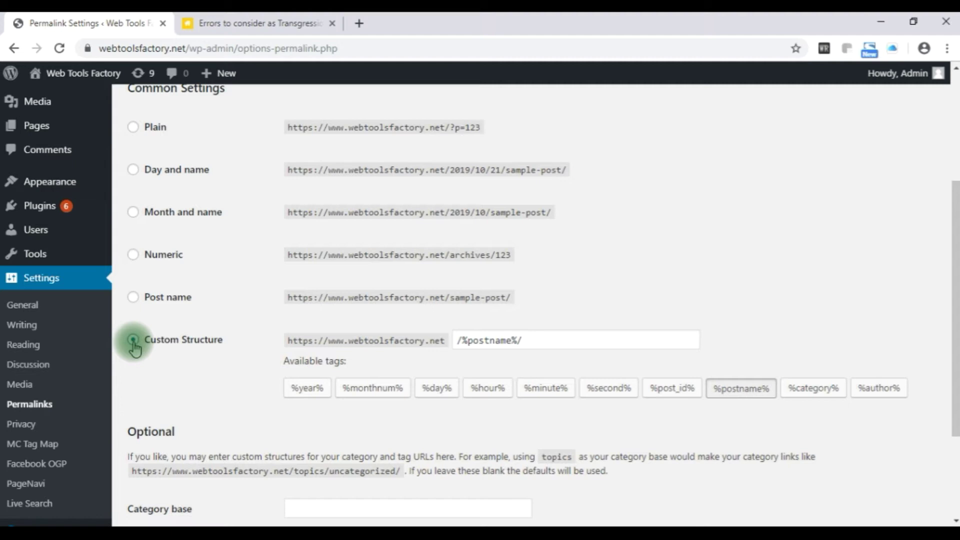
click(533, 340)
key(BackSpace)
key(BackSpace)
key(BackSpace)
key(BackSpace)
key(BackSpace)
key(BackSpace)
key(BackSpace)
key(BackSpace)
key(BackSpace)
key(BackSpace)
key(BackSpace)
key(BackSpace)
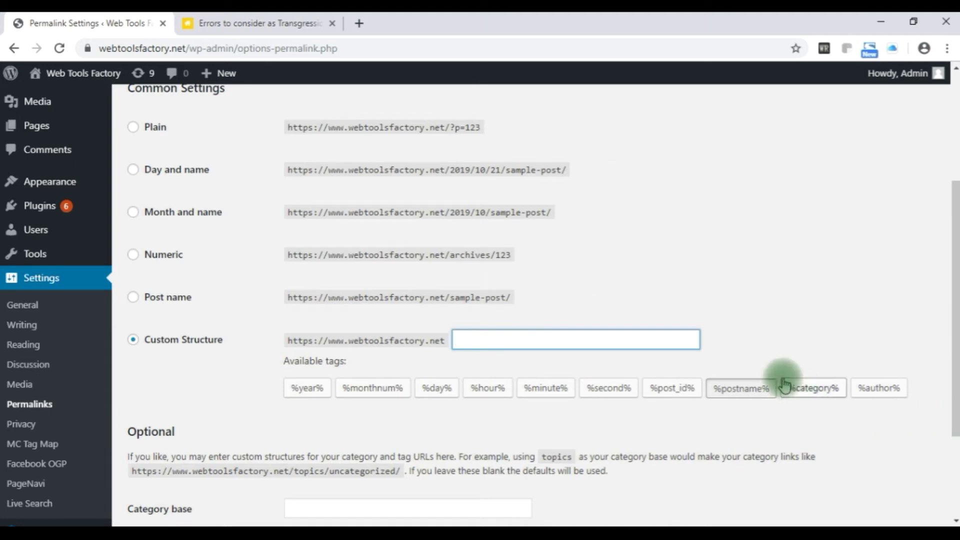
click(803, 396)
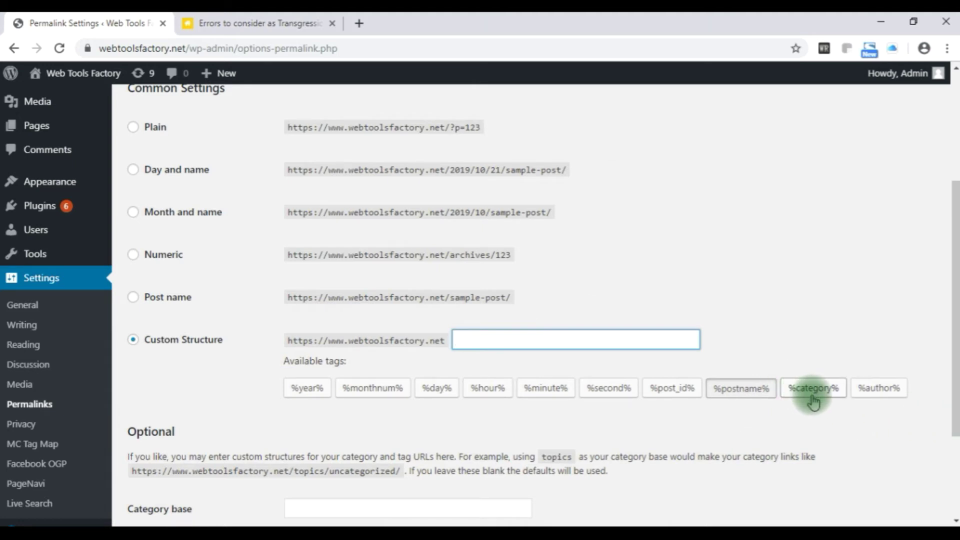
click(814, 398)
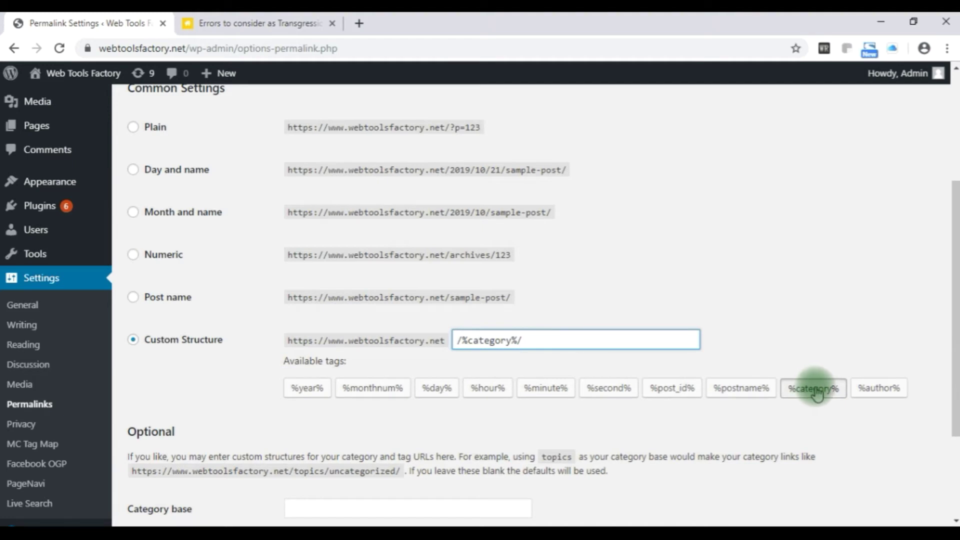
click(761, 395)
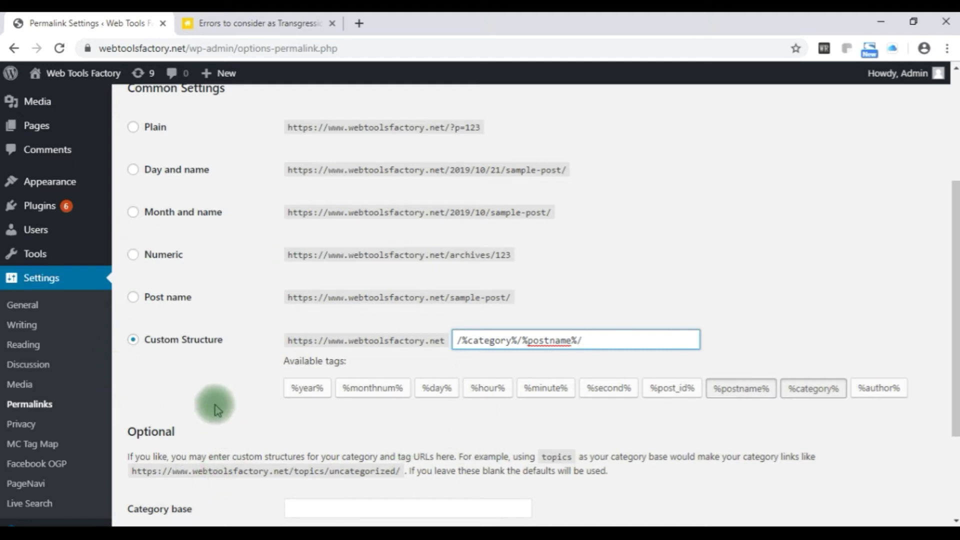
- Switch the structure to Post name, try Day and name, and select Post name again
click(133, 299)
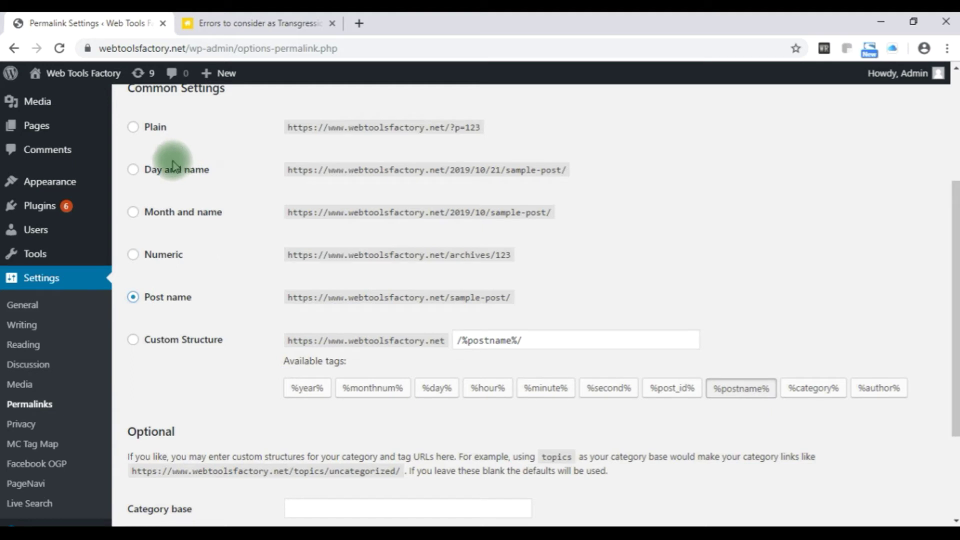
click(134, 172)
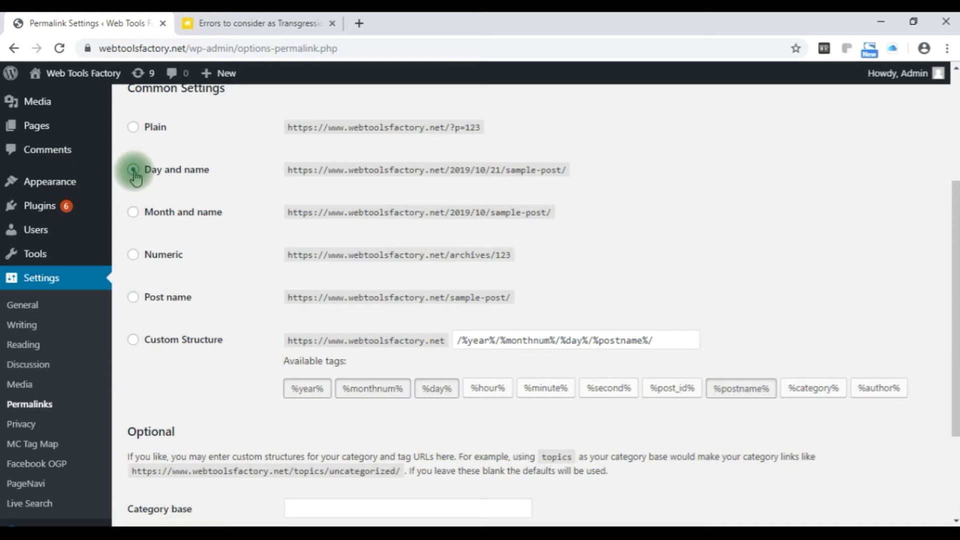
click(134, 299)
- Set the custom permalink structure to /%category%/%postname%/ using the available tags and save the changes
click(133, 341)
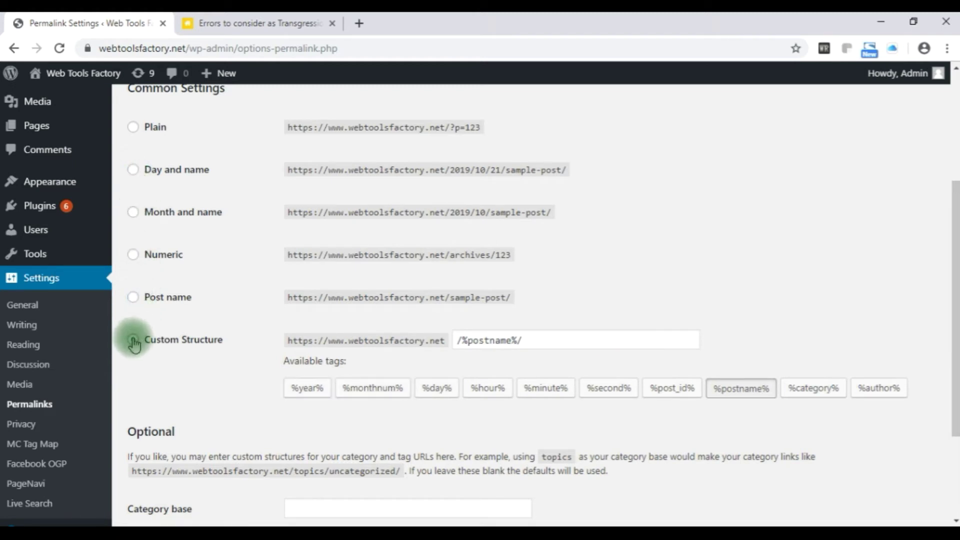
click(554, 340)
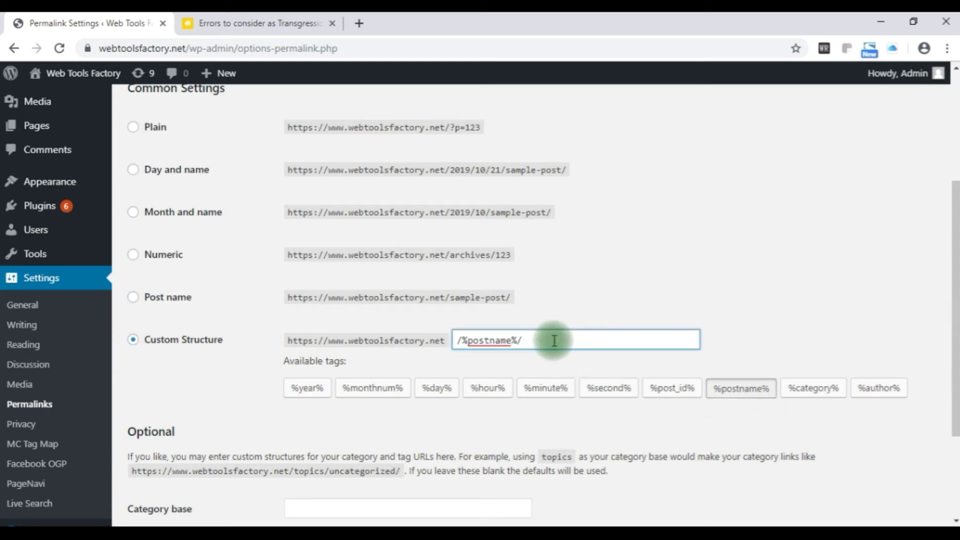
key(BackSpace)
key(BackSpace)
key(BackSpace)
key(BackSpace)
key(BackSpace)
key(BackSpace)
key(BackSpace)
key(BackSpace)
key(BackSpace)
key(BackSpace)
key(BackSpace)
key(BackSpace)
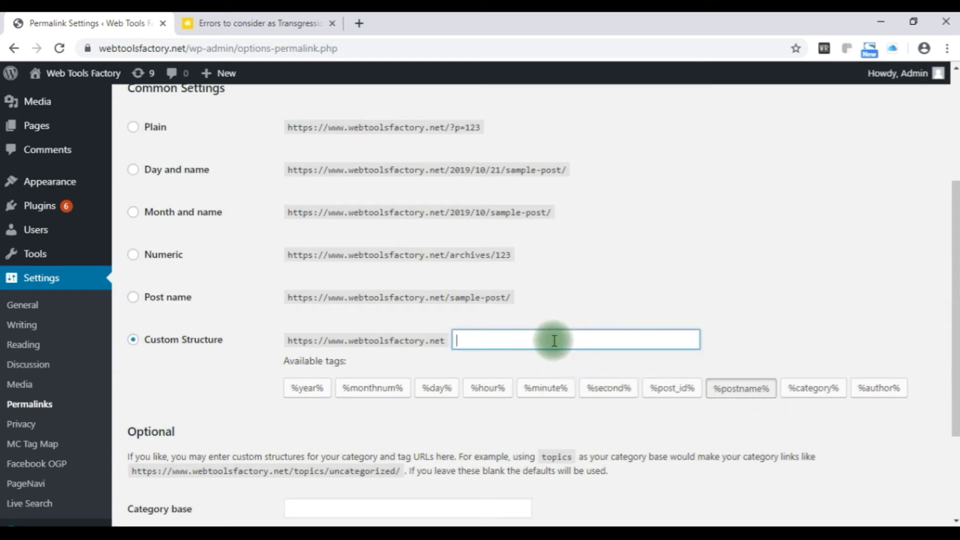
click(807, 392)
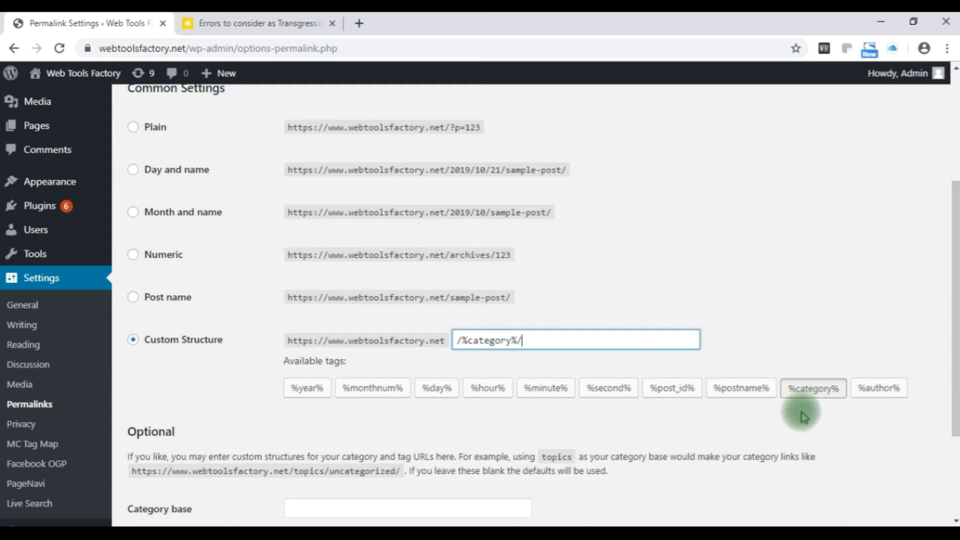
click(736, 389)
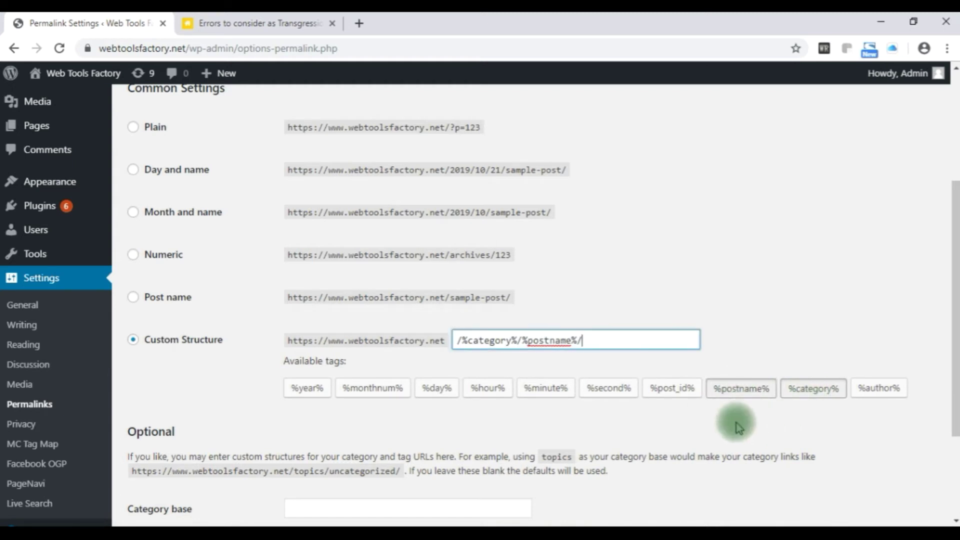
scroll(210, 432, down, 3)
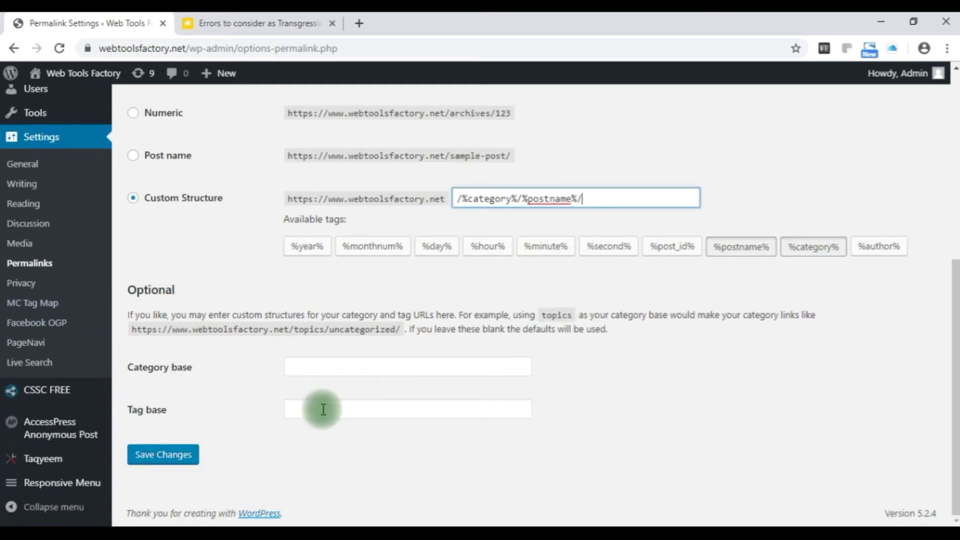
click(170, 455)
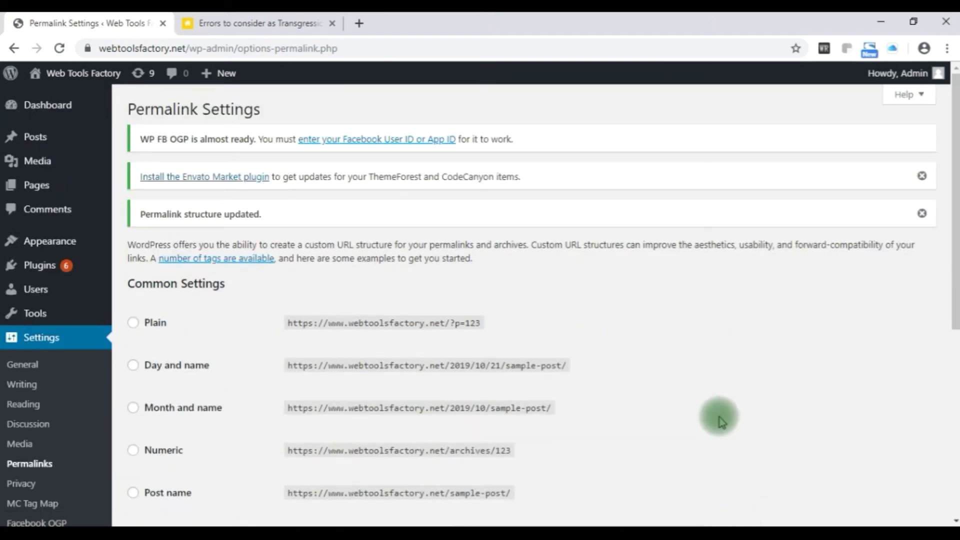
- Review the optional URL base explanation, set the category base to technical and save the permalink changes
scroll(721, 420, down, 4)
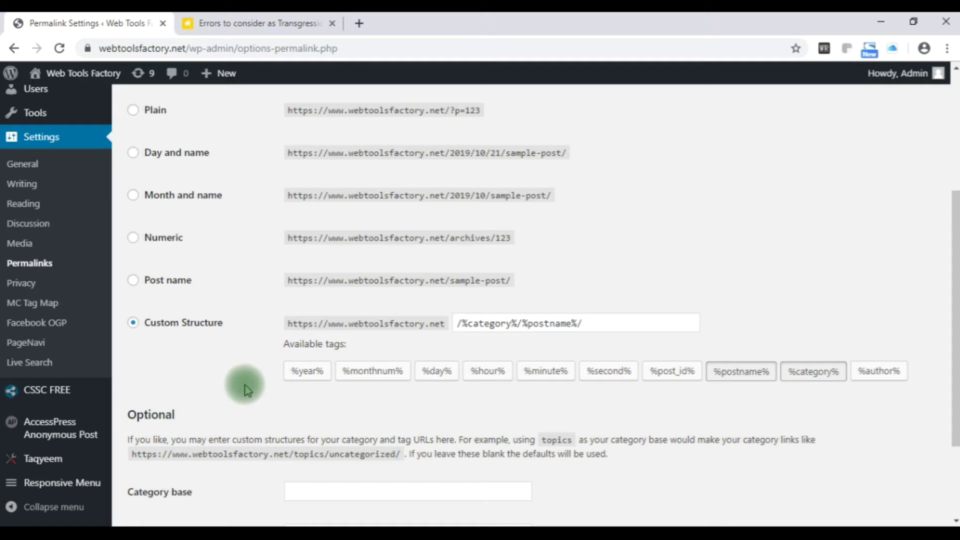
scroll(246, 389, down, 3)
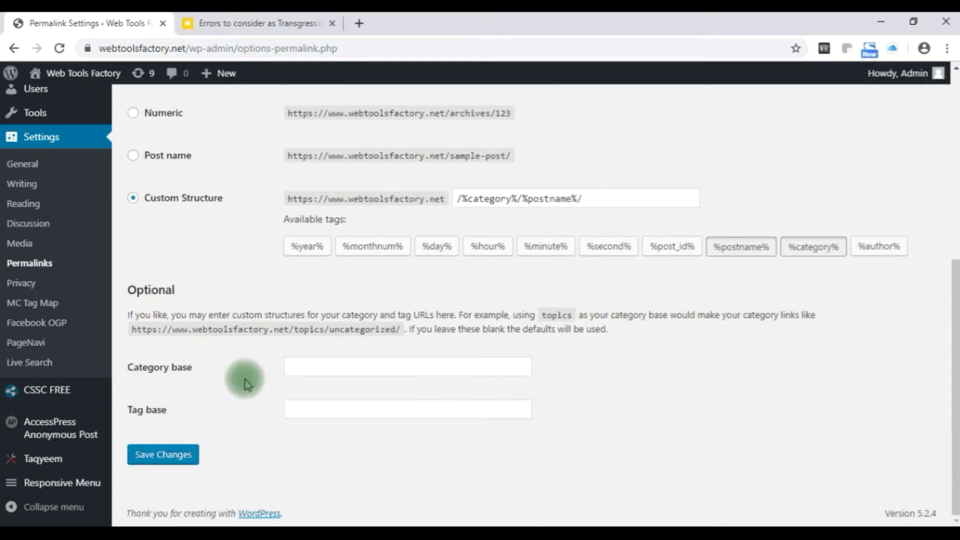
click(318, 368)
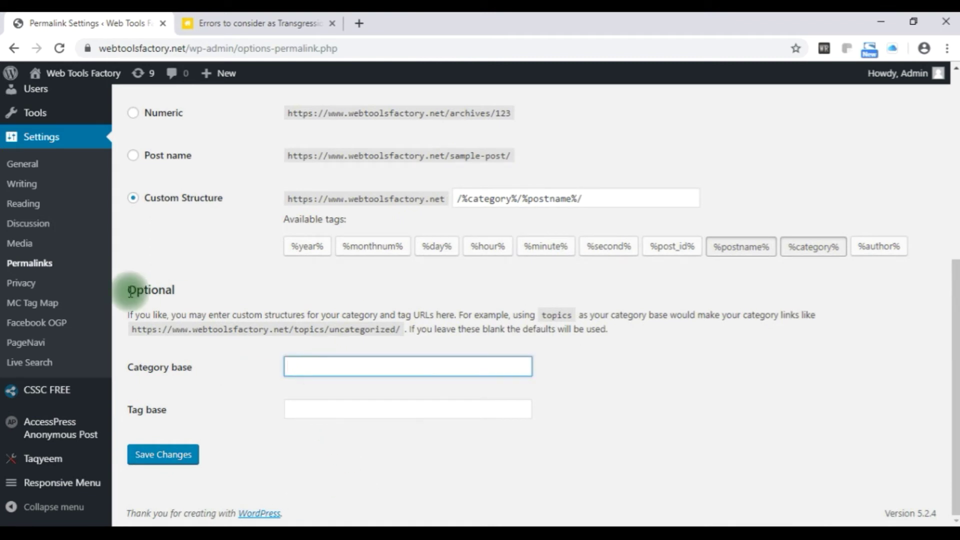
drag(163, 315, 270, 318)
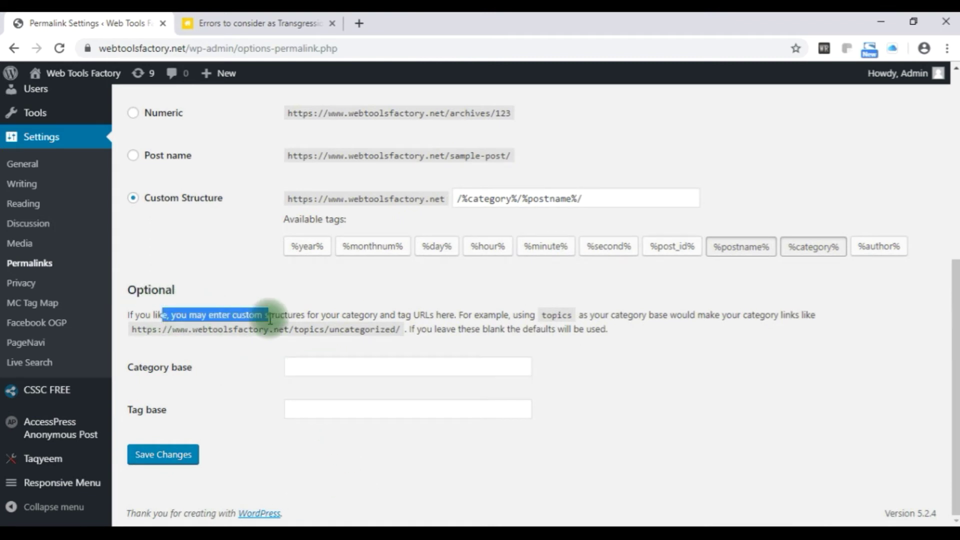
click(324, 362)
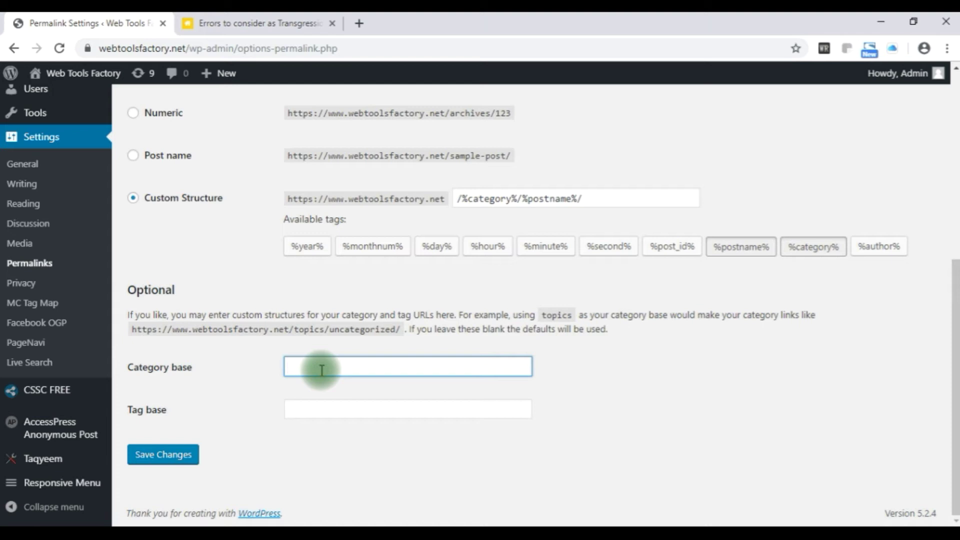
text(nical)
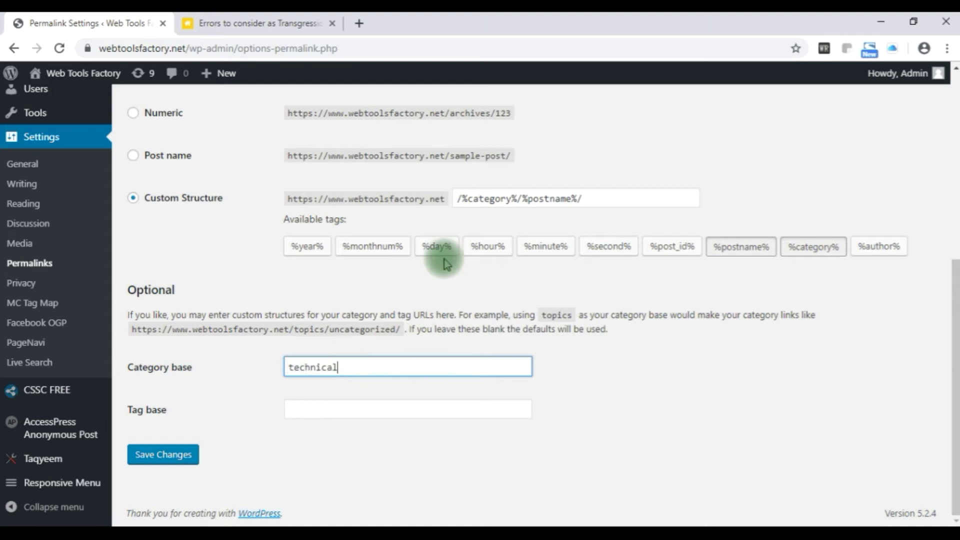
click(166, 468)
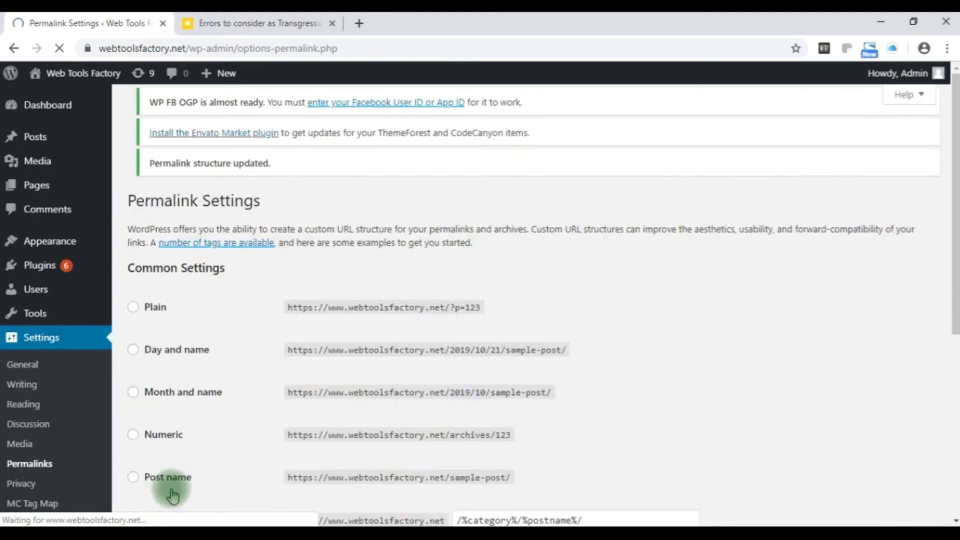
- Browse the site's WordPress category, inspect its full URL, and open the post "Errors to consider as Transgression in Website Designing"
click(226, 19)
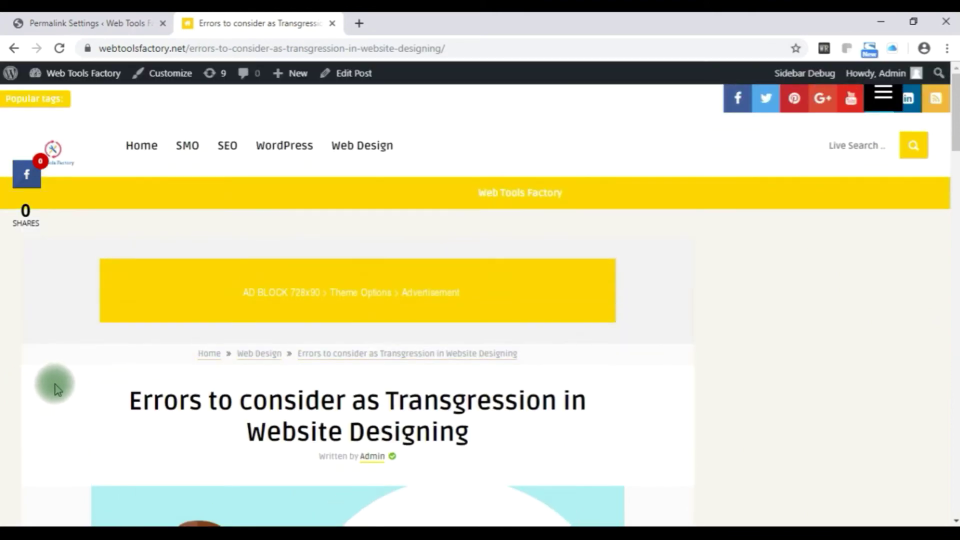
click(142, 145)
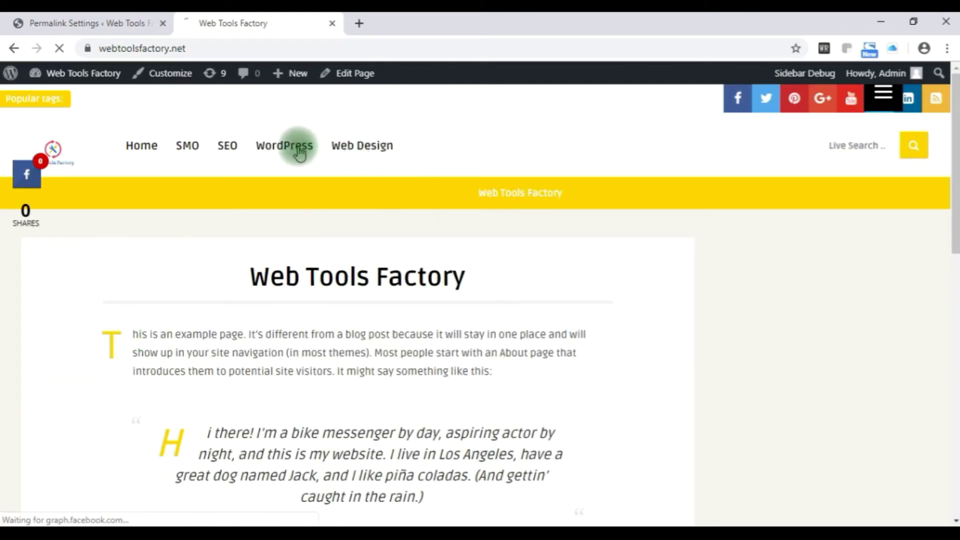
click(298, 148)
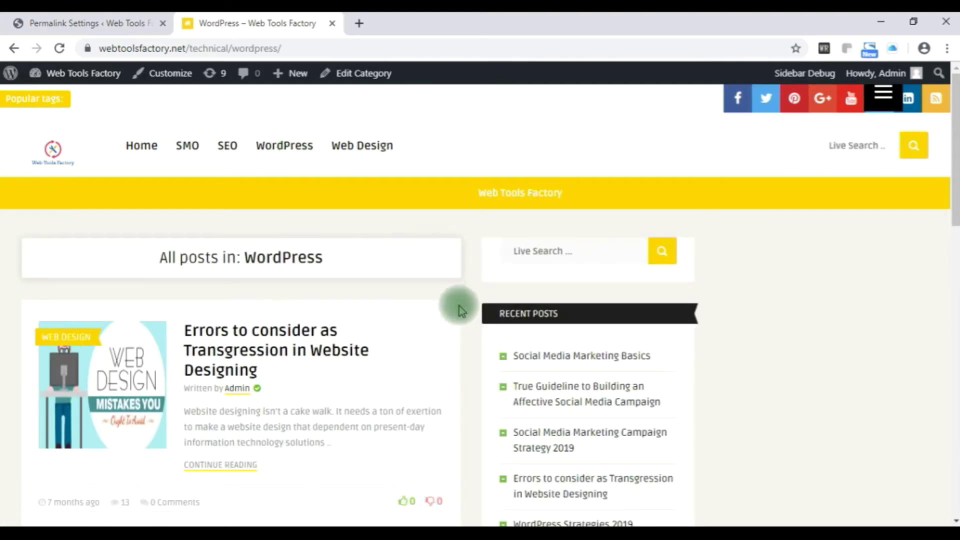
click(231, 48)
click(229, 49)
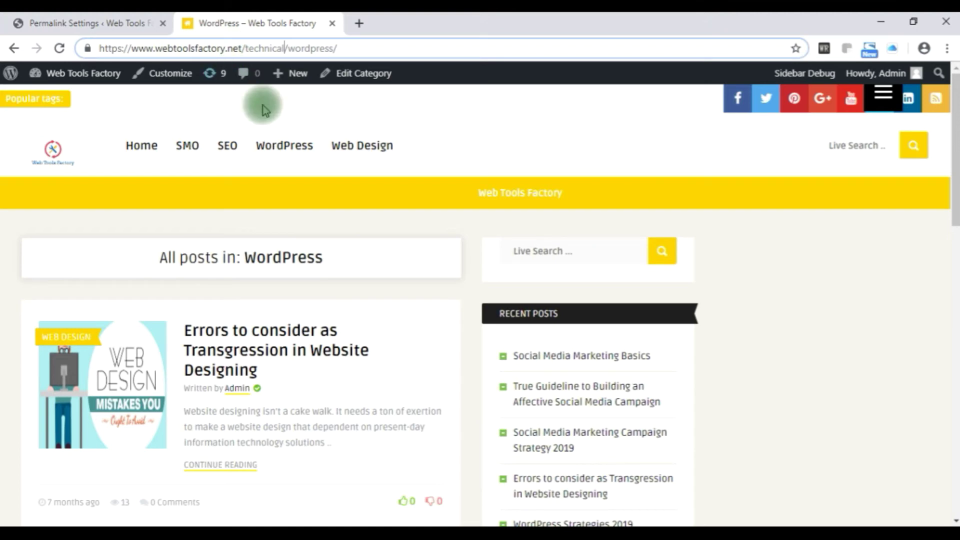
click(226, 344)
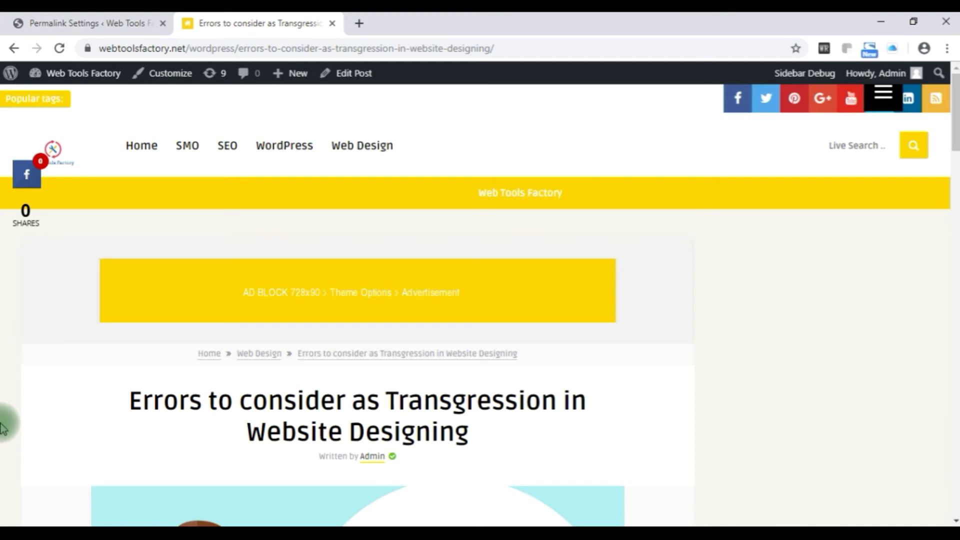
- Return to the permalink settings, clear the category base and save the changes
click(90, 23)
scroll(409, 354, down, 5)
click(352, 421)
key(BackSpace)
key(BackSpace)
key(BackSpace)
key(BackSpace)
key(BackSpace)
key(BackSpace)
key(BackSpace)
key(BackSpace)
key(BackSpace)
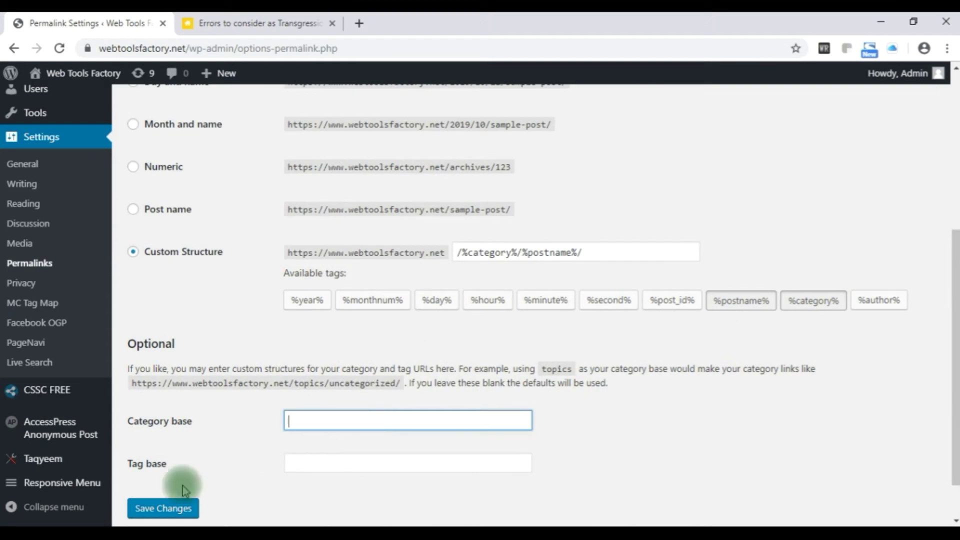
click(150, 509)
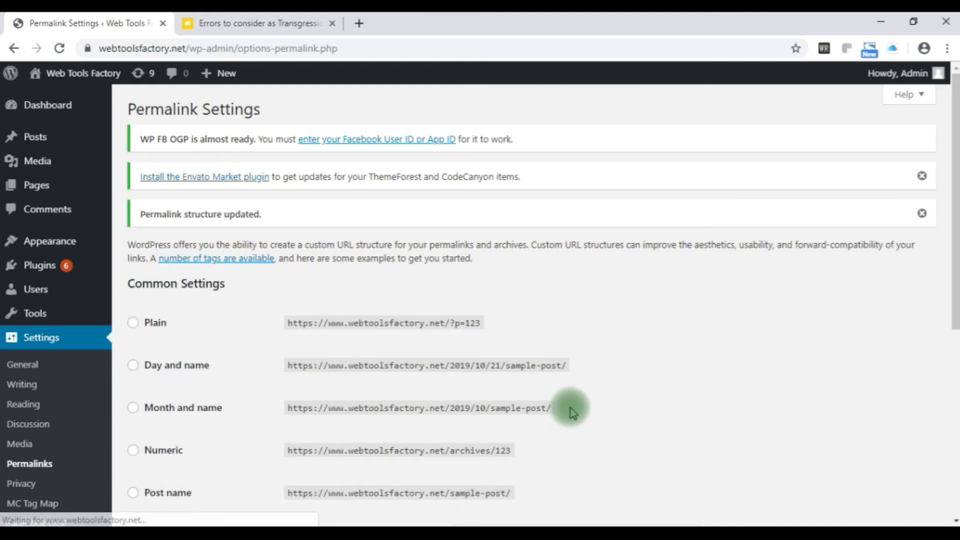
- Review the permalink settings from the common structures and custom structure tags down to the optional category and tag bases
scroll(568, 408, down, 10)
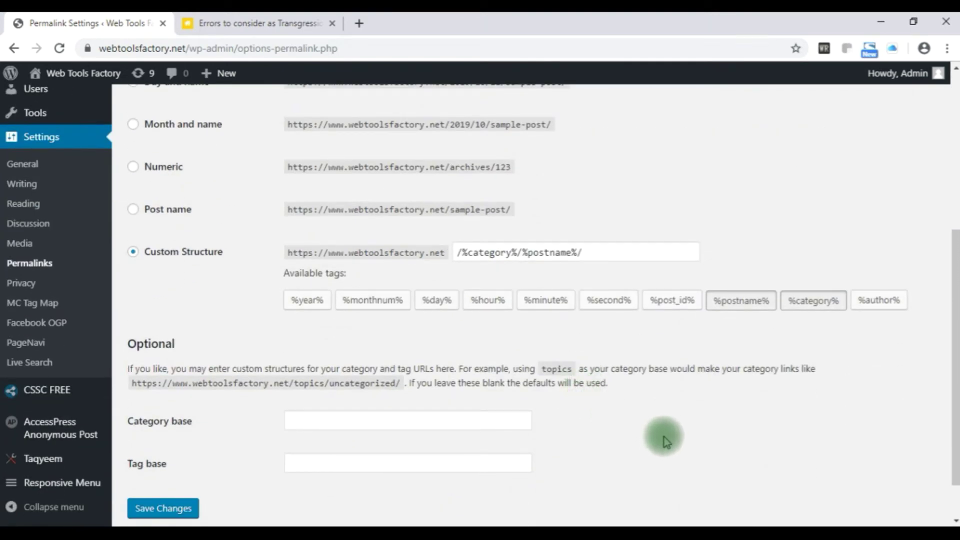
scroll(664, 434, down, 1)
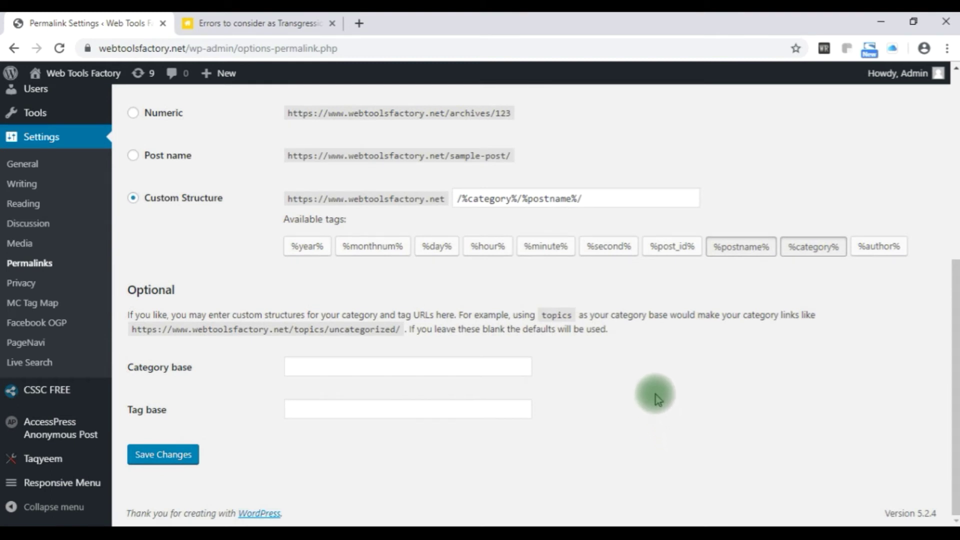
scroll(656, 395, up, 5)
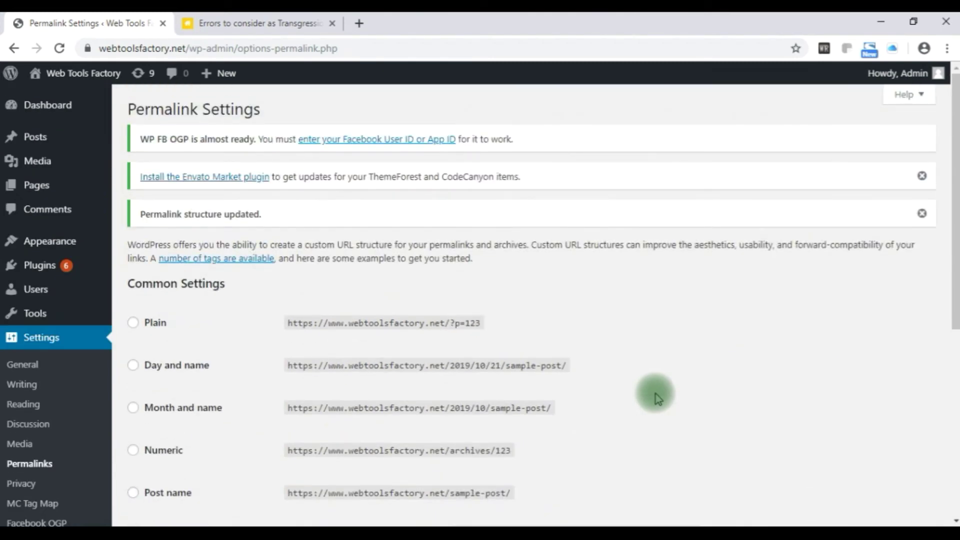
scroll(656, 394, down, 3)
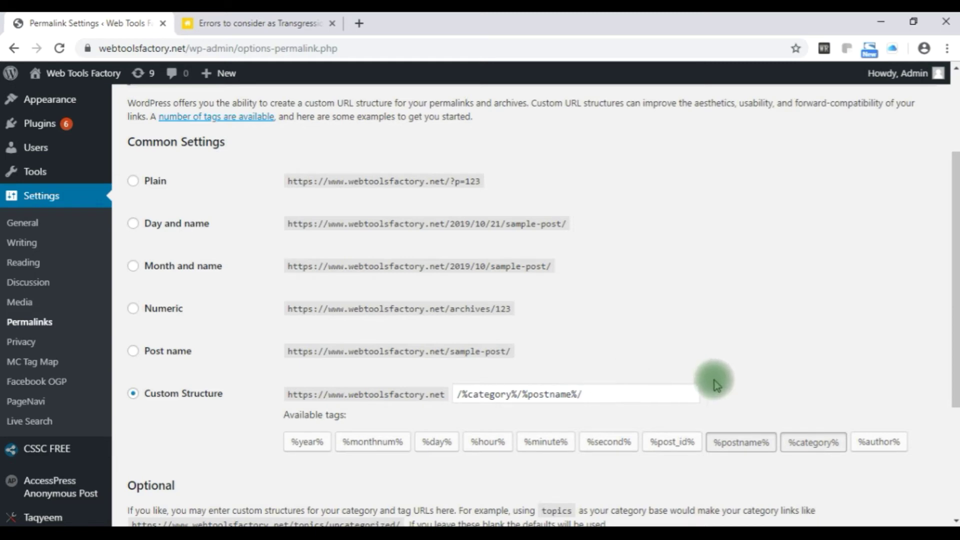
scroll(715, 380, down, 3)
scroll(425, 468, up, 1)
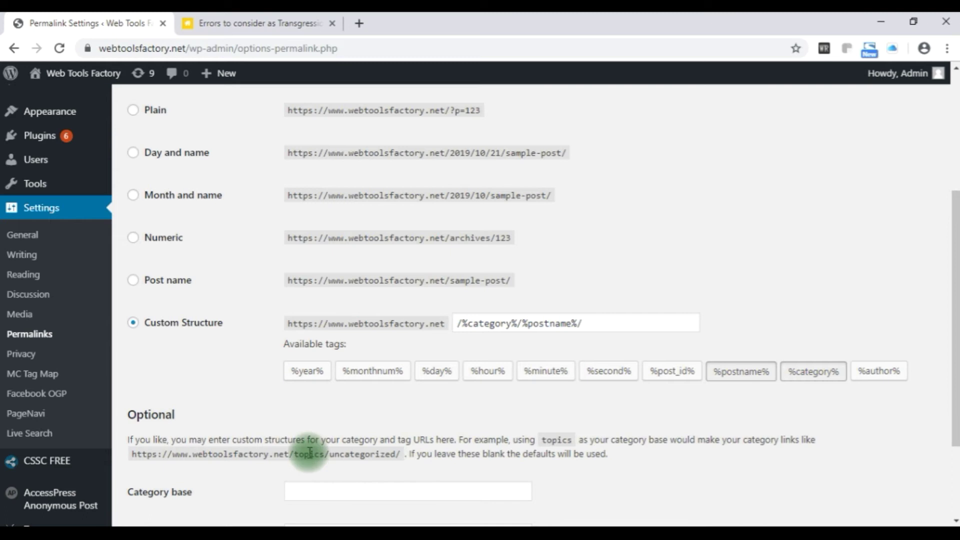
scroll(239, 429, down, 2)
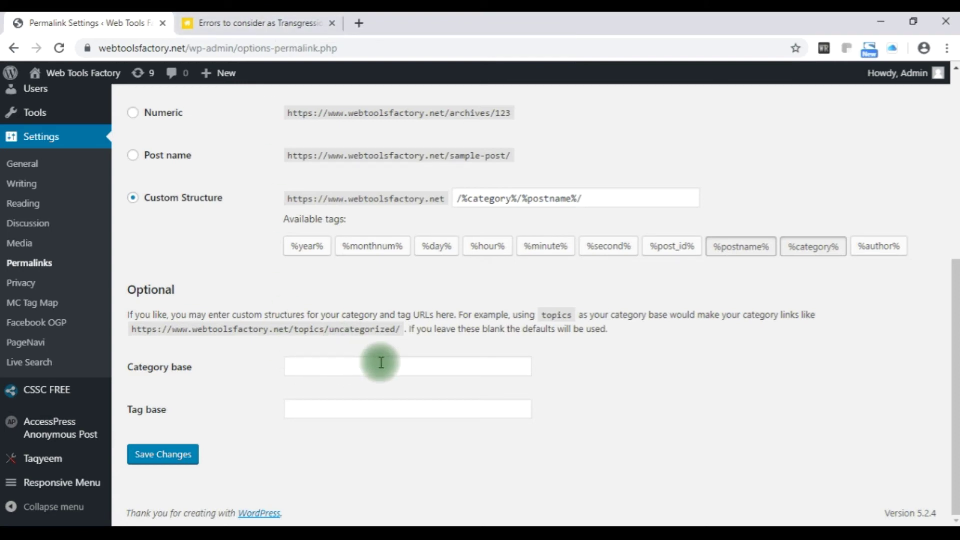
- Return to the open post about website designing errors, look over the page and copy its full URL
click(255, 23)
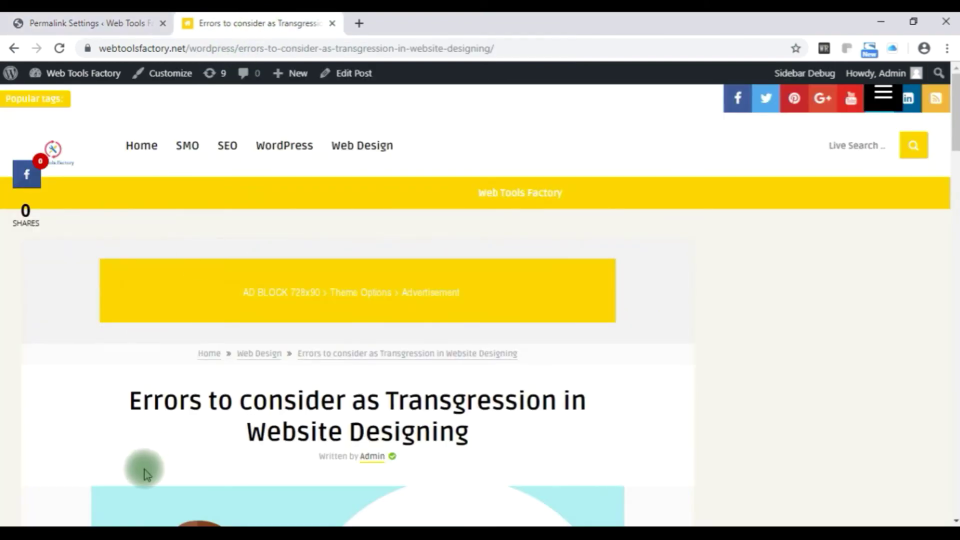
scroll(145, 473, down, 5)
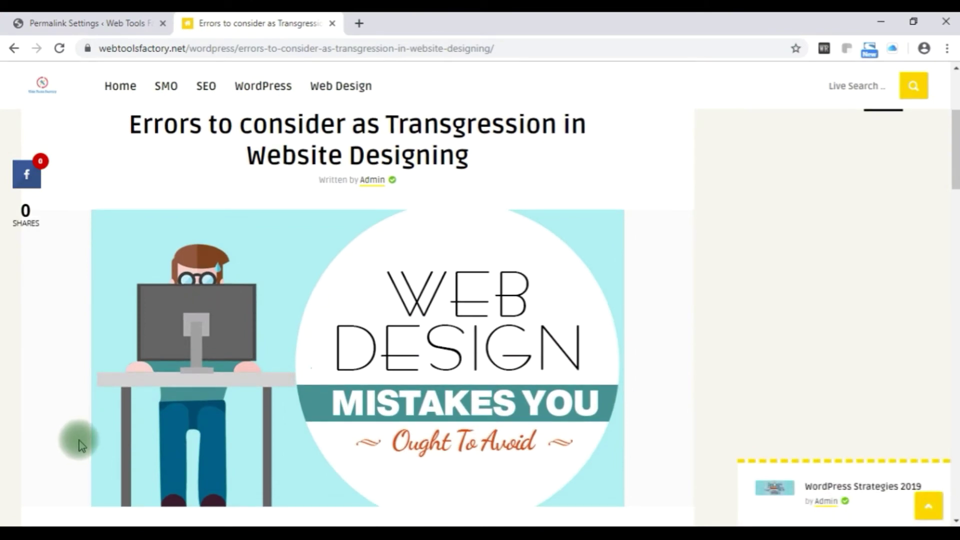
scroll(75, 447, up, 5)
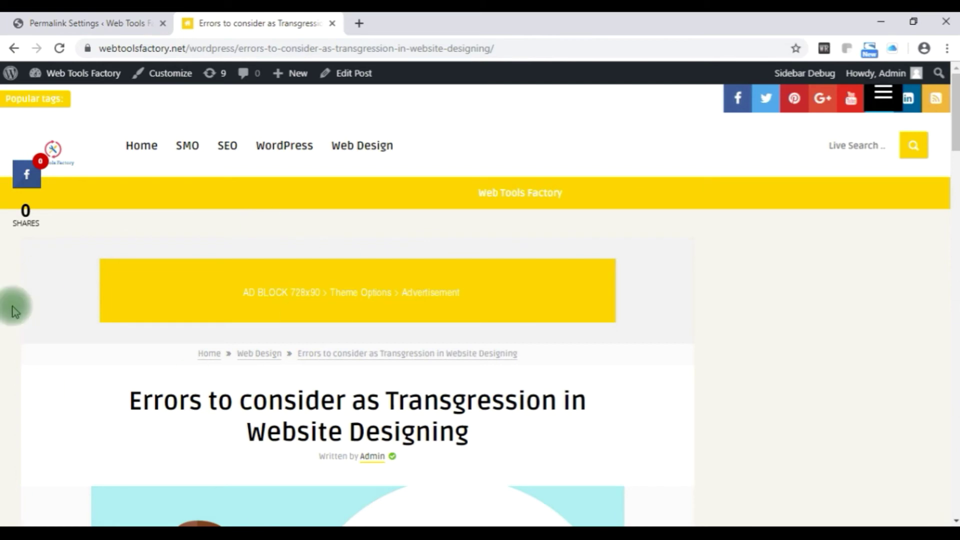
click(523, 50)
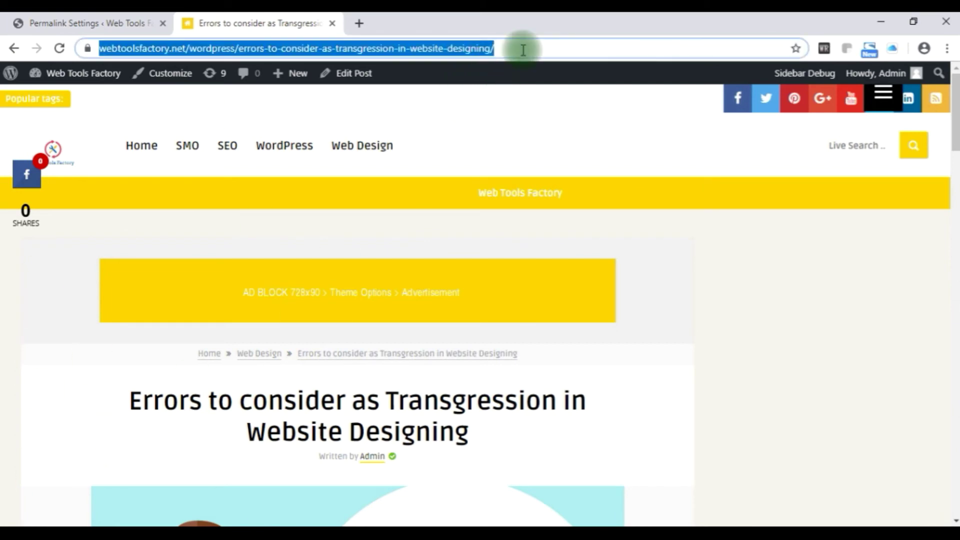
right_click(531, 52)
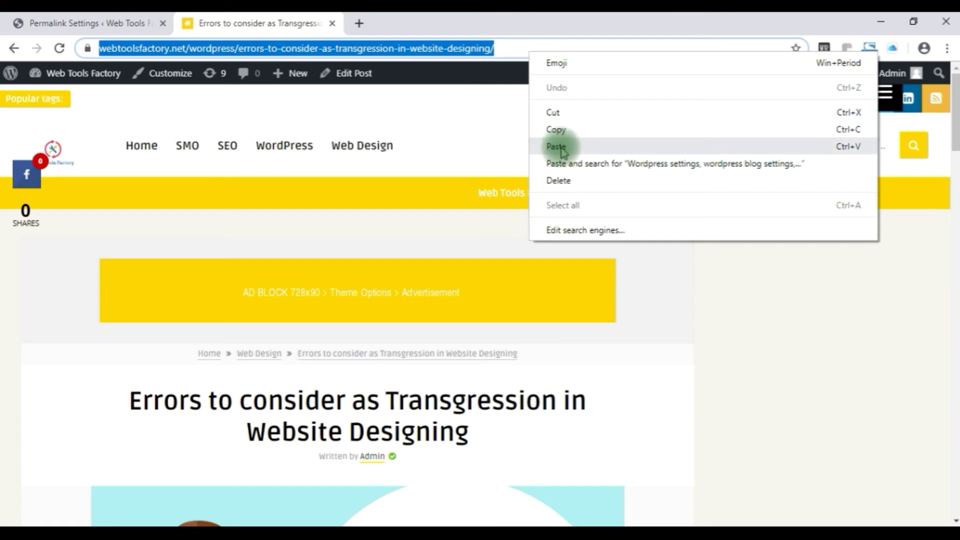
click(557, 130)
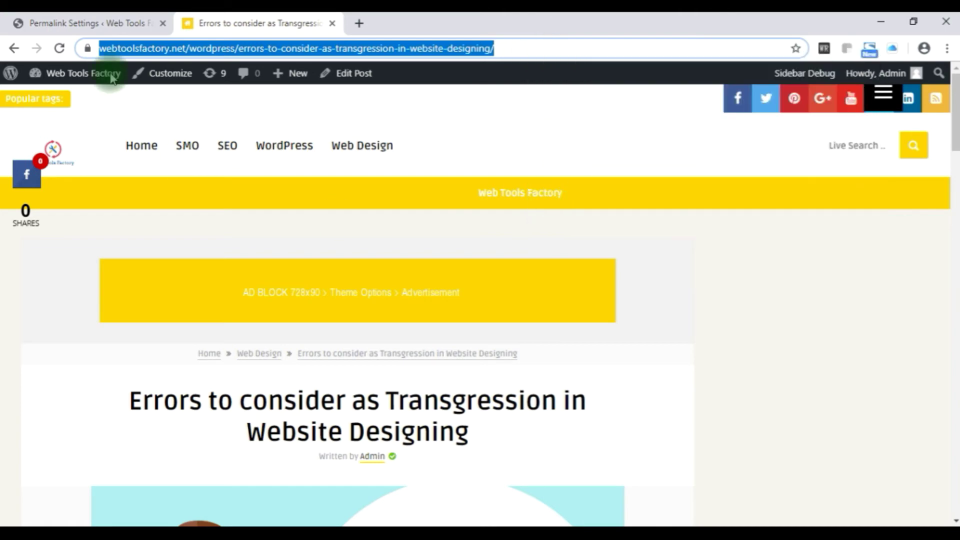
- On the Tech News & Reviews site, open "Social Media Marketing Strategies To Help Improve The Conversion Rates" for editing and look over its content
click(110, 20)
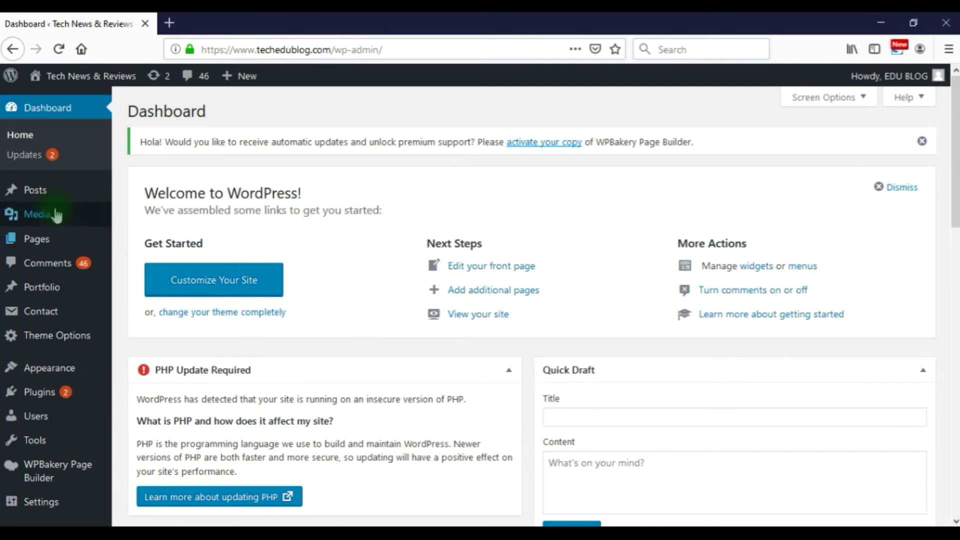
mouse_move(43, 194)
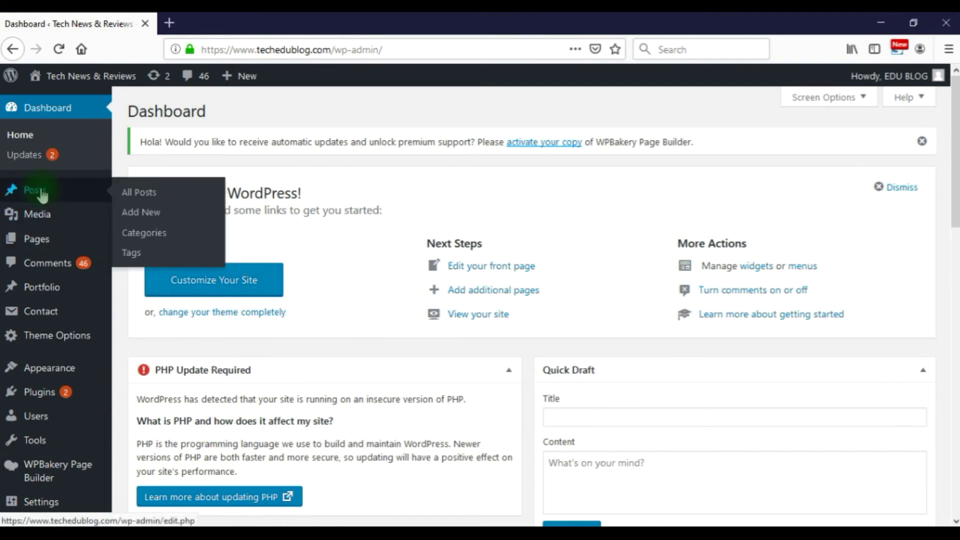
click(136, 194)
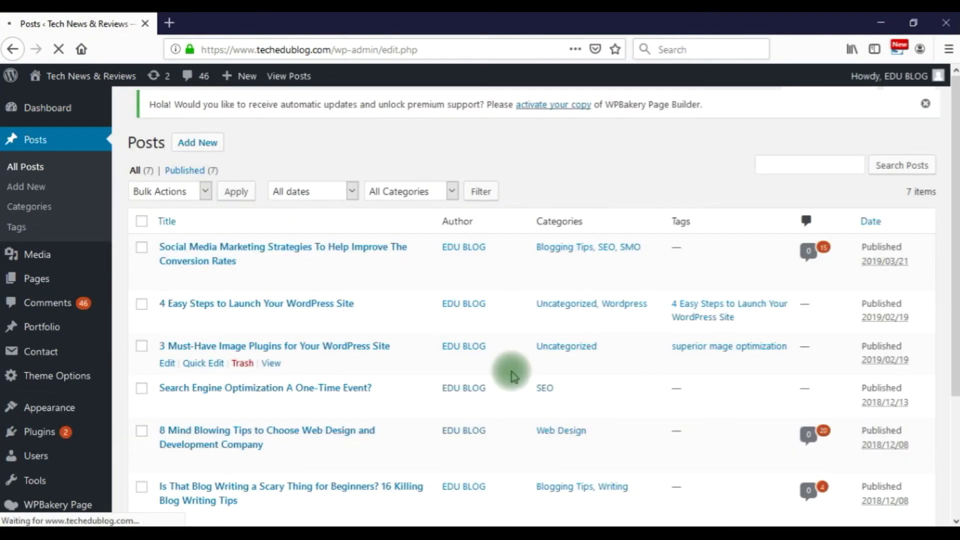
mouse_move(332, 272)
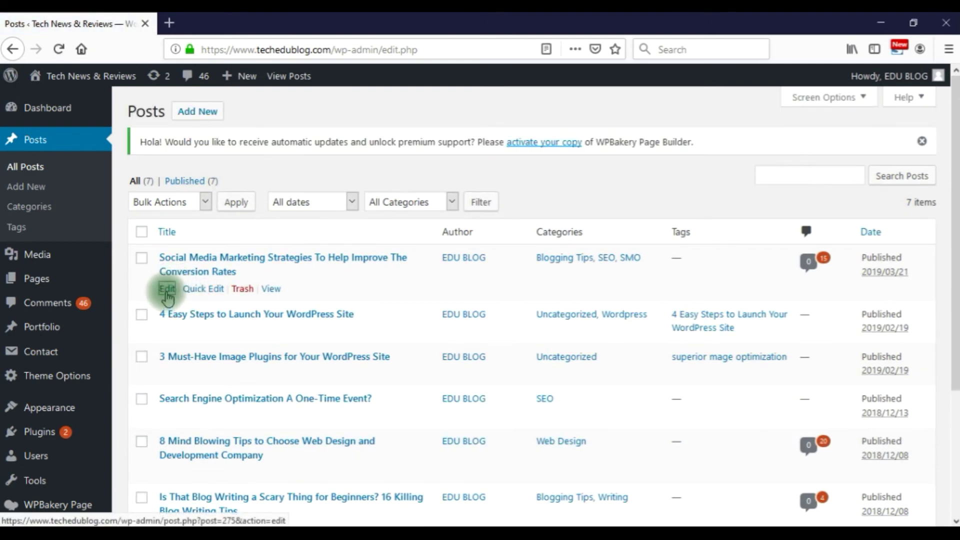
click(167, 289)
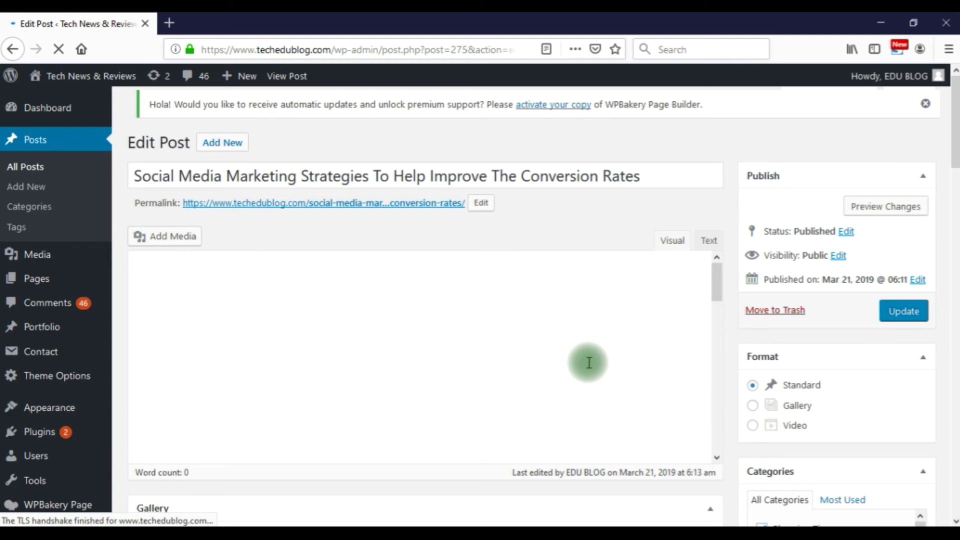
scroll(643, 362, down, 5)
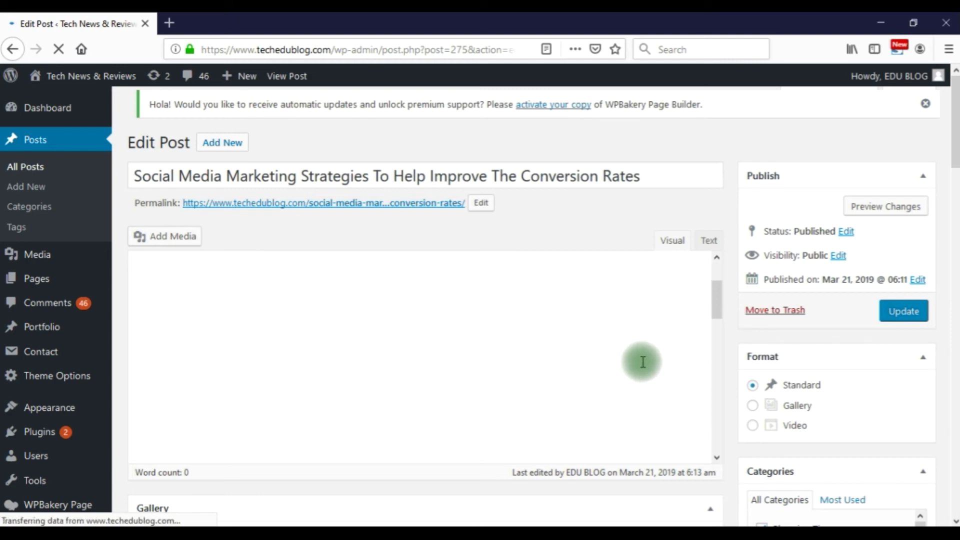
scroll(640, 361, up, 5)
scroll(641, 361, down, 5)
scroll(641, 360, down, 2)
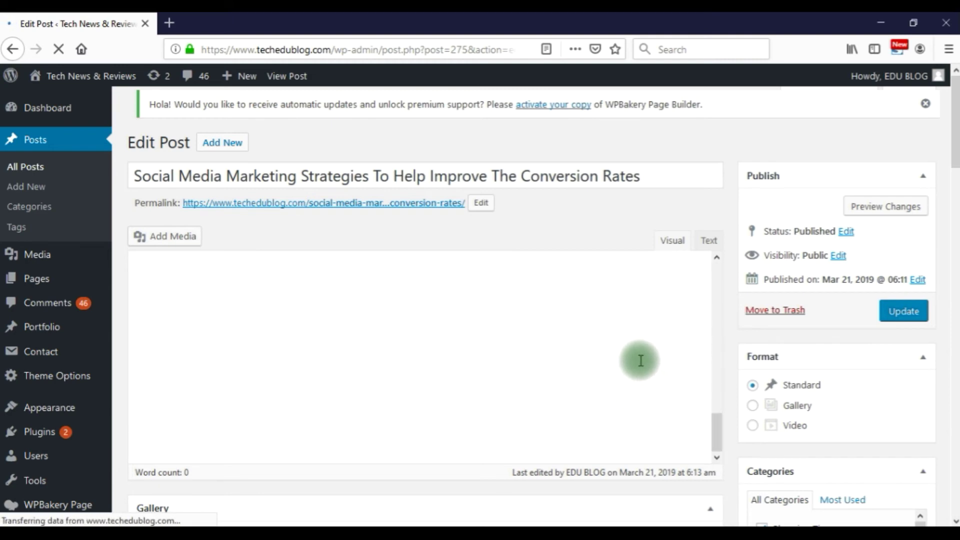
scroll(639, 359, up, 5)
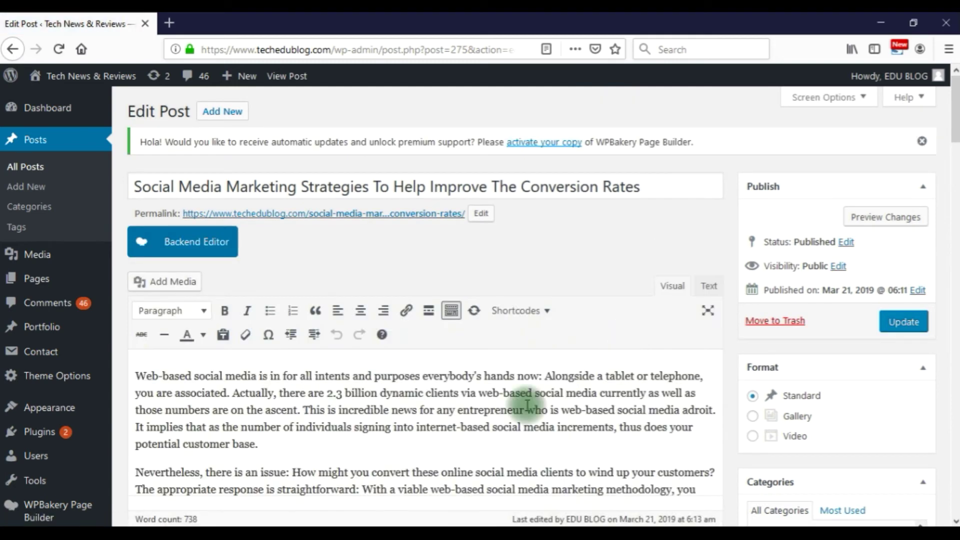
scroll(423, 399, down, 3)
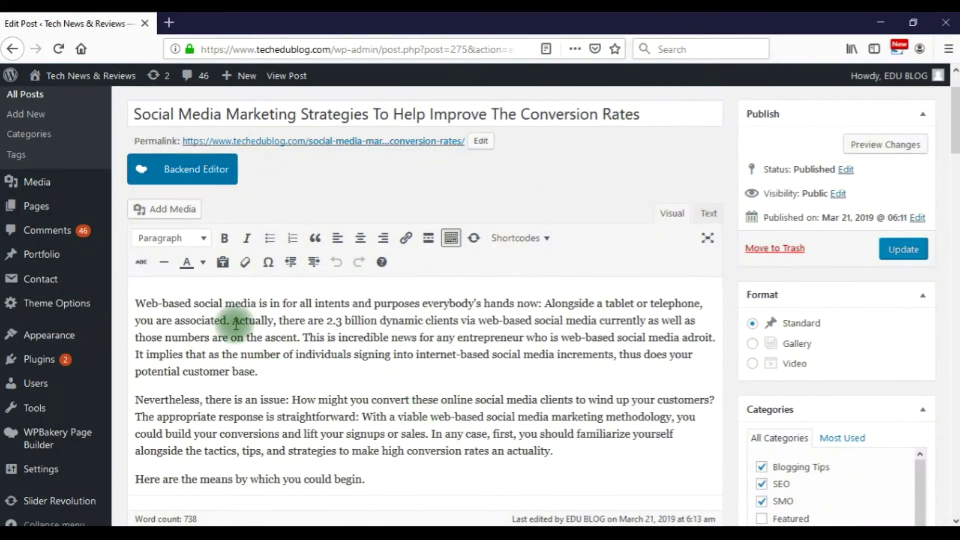
- Link the words "individuals signing" in the first paragraph to the copied URL of the website designing errors post and update the post
drag(295, 355, 379, 359)
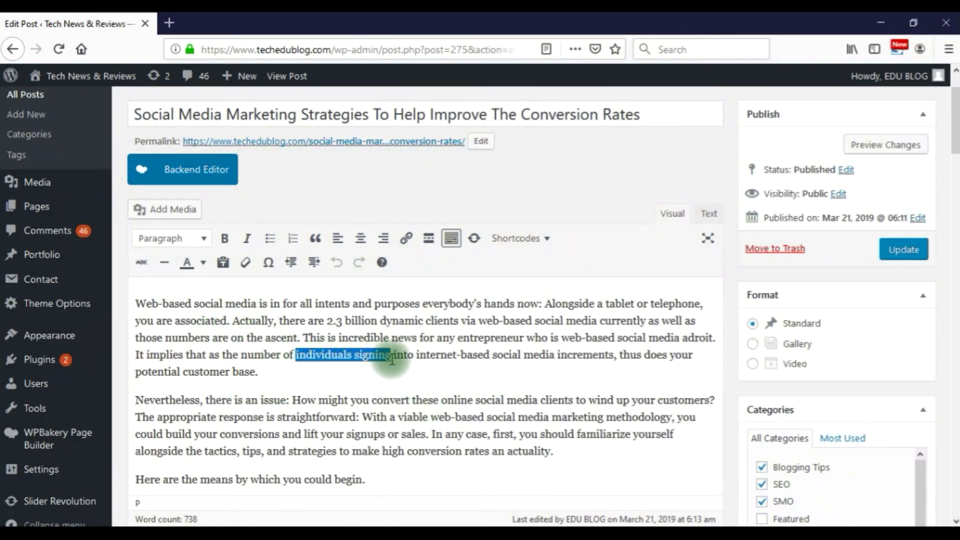
click(406, 239)
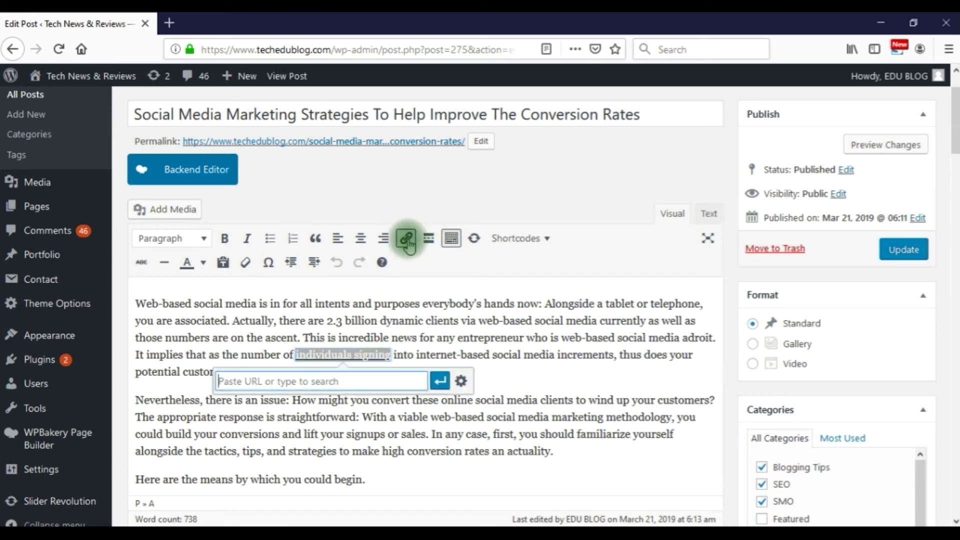
right_click(333, 386)
click(384, 443)
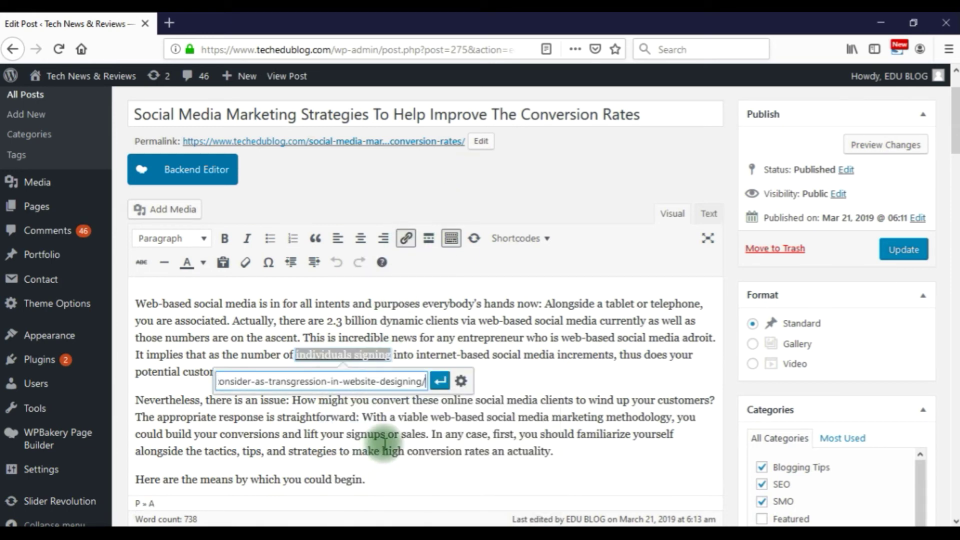
click(440, 381)
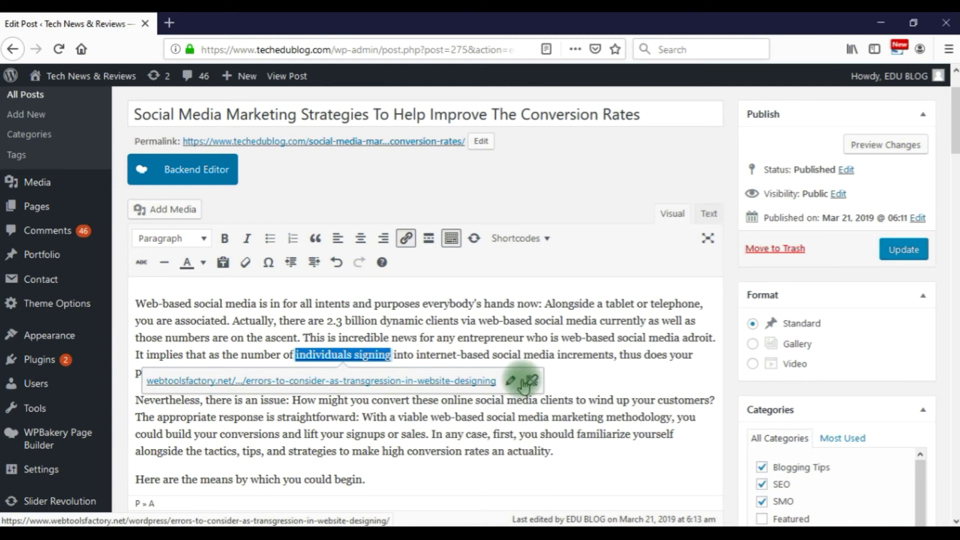
click(693, 356)
click(915, 256)
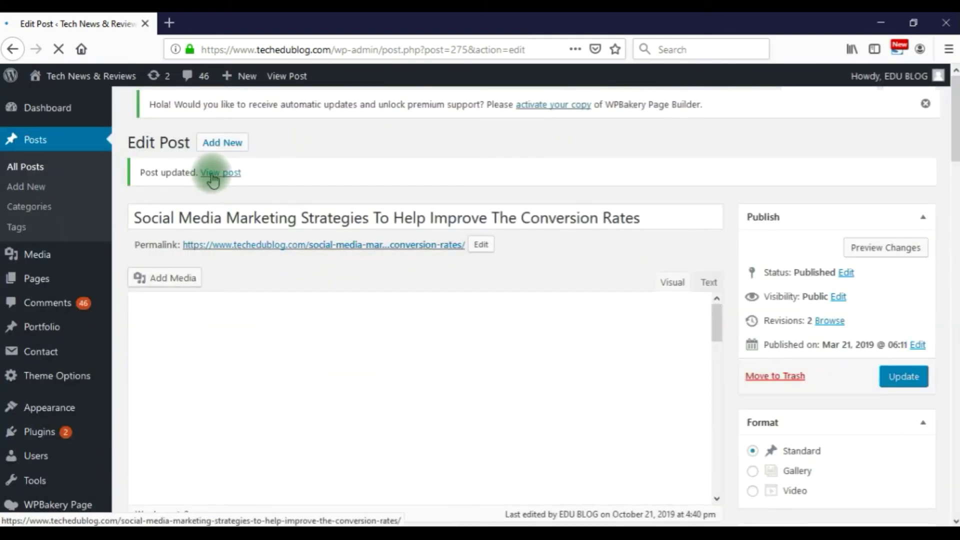
- View the updated post in a new tab, follow its "individuals signing" link and look over the linked page and its URL
right_click(216, 176)
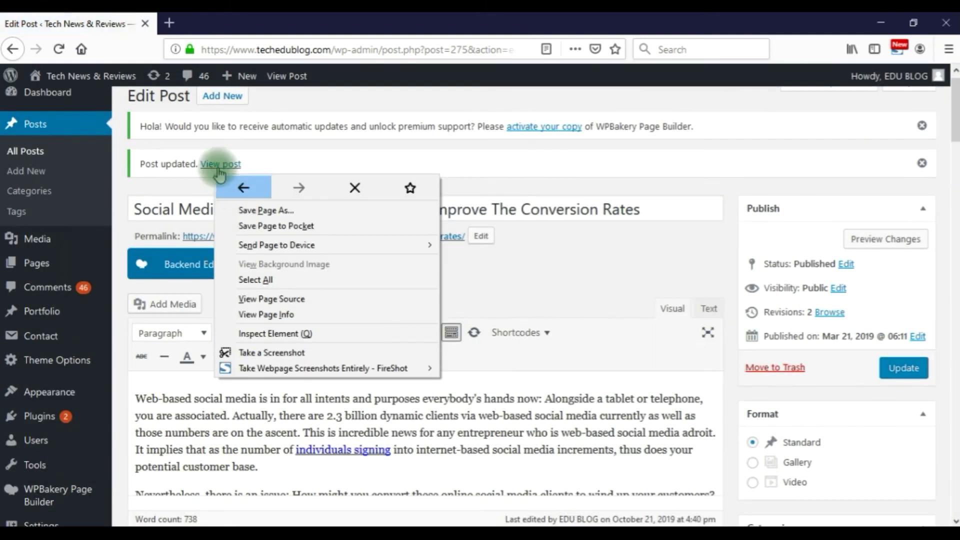
click(300, 150)
right_click(223, 175)
click(246, 181)
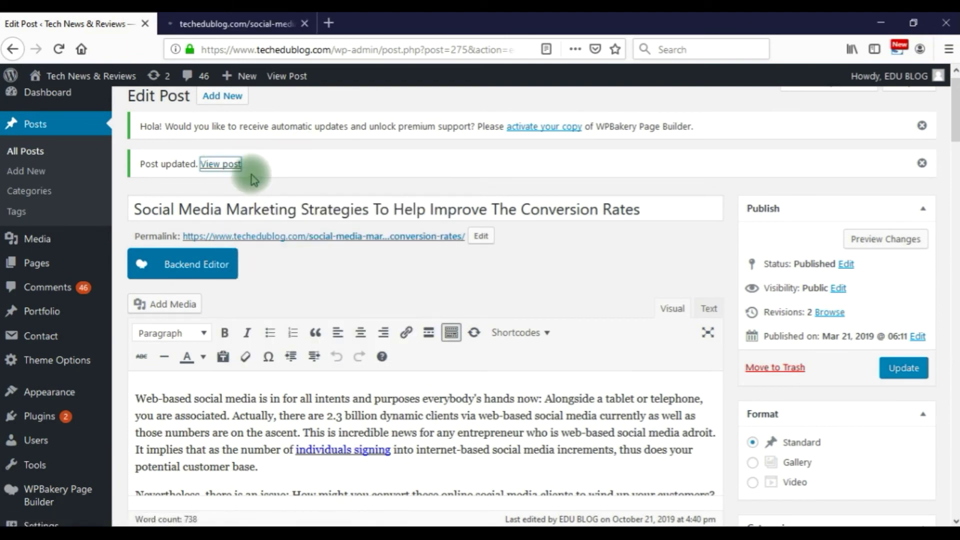
click(245, 24)
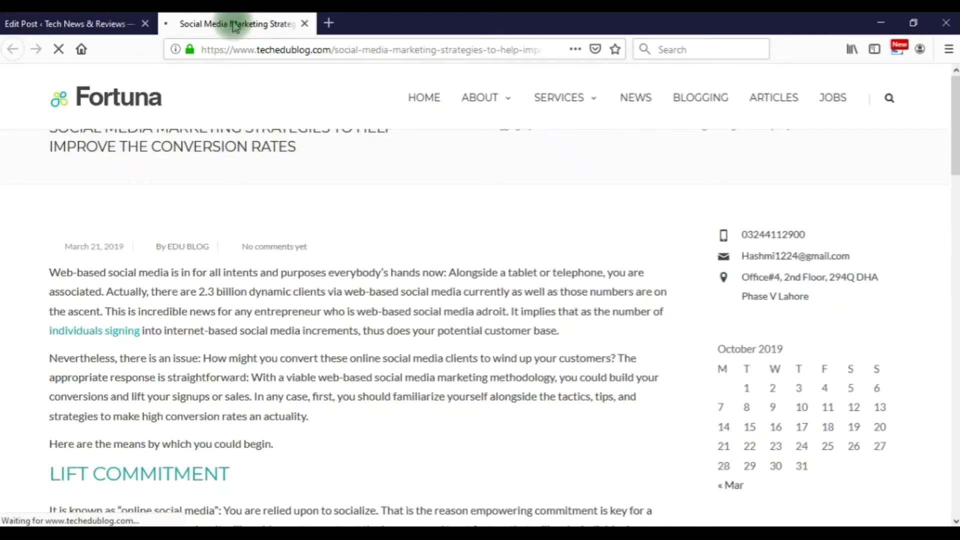
scroll(2, 415, down, 10)
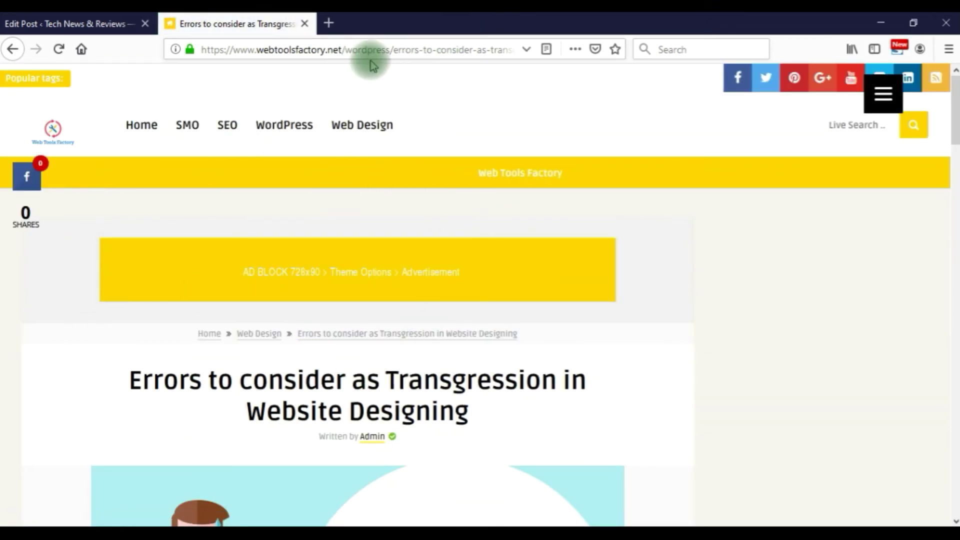
scroll(474, 340, down, 5)
scroll(250, 409, down, 5)
scroll(225, 403, up, 10)
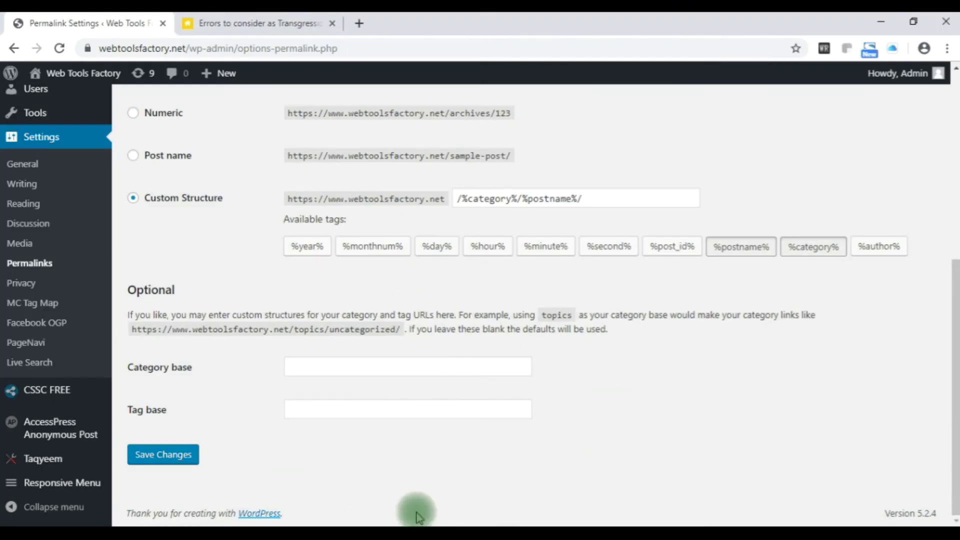
- In the Web Tools Factory permalink settings, choose the Post name structure and save the changes
scroll(403, 473, up, 3)
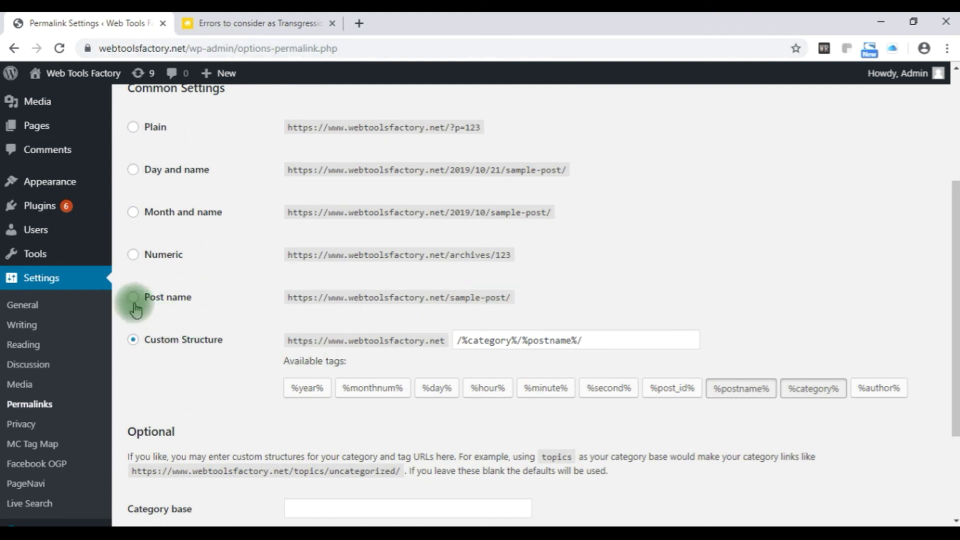
click(134, 298)
scroll(230, 395, down, 3)
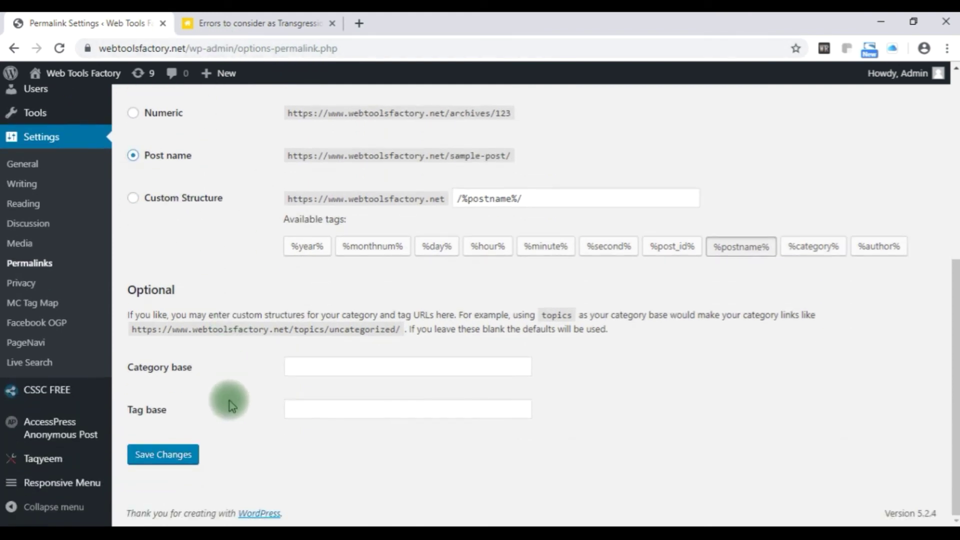
click(175, 457)
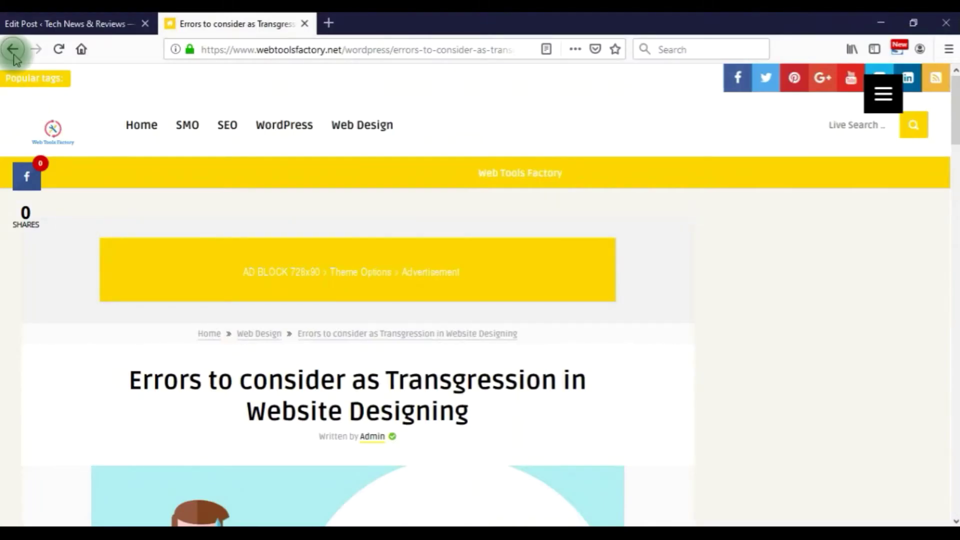
- Return to the social media marketing post, reload it, open the "individuals signing" link in a new tab and check the linked page's URL
click(12, 49)
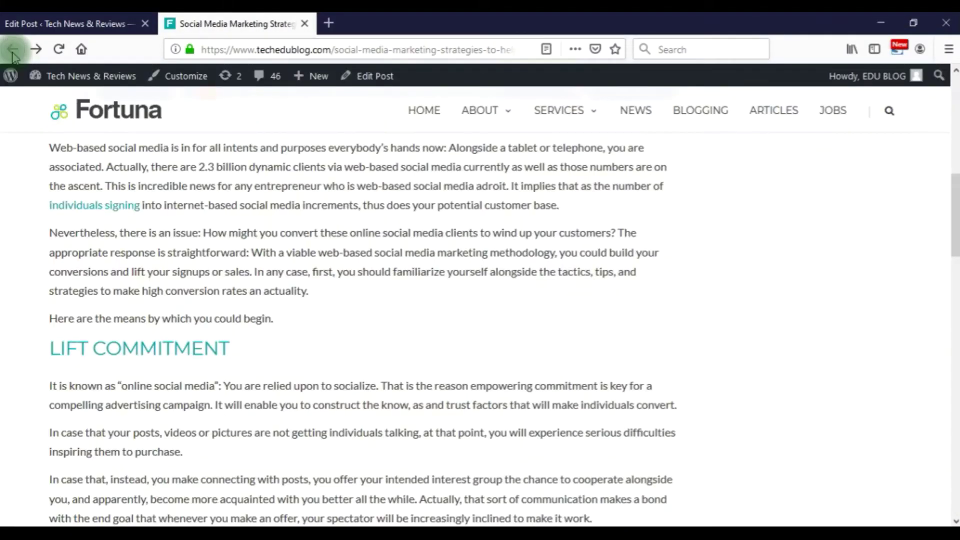
click(55, 50)
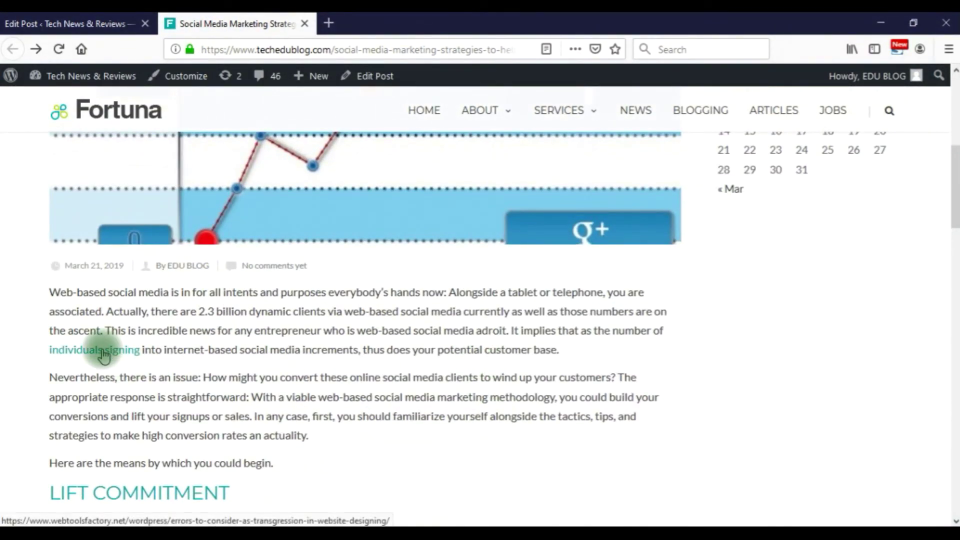
right_click(104, 353)
click(135, 359)
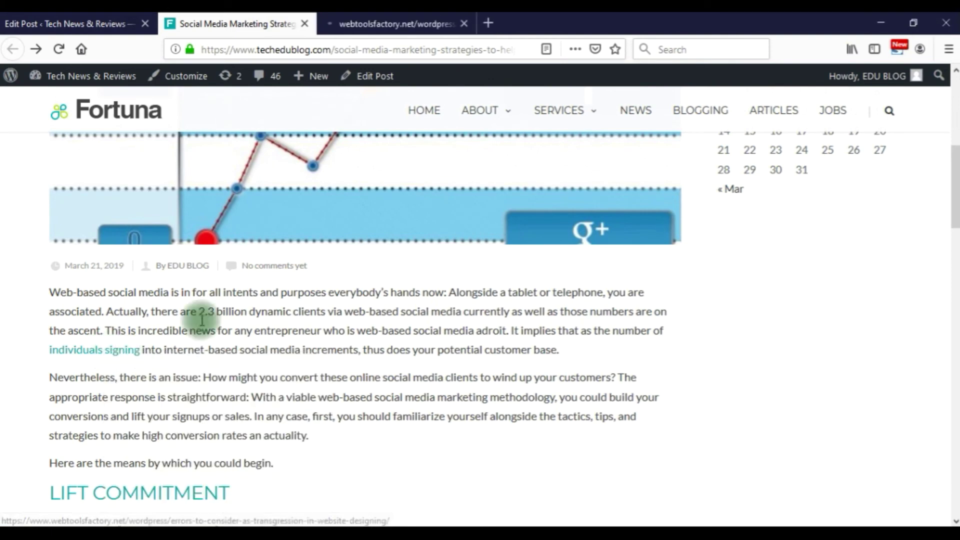
click(376, 29)
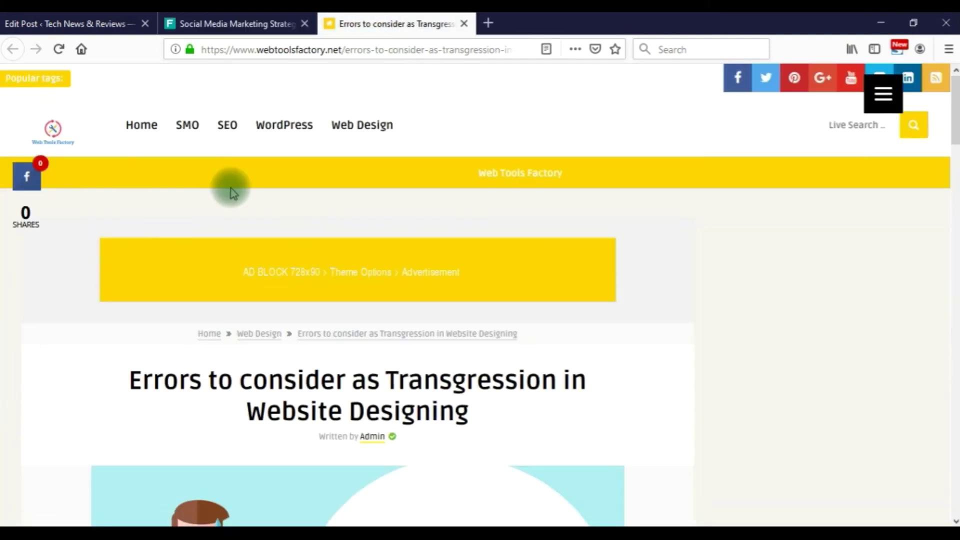
click(63, 51)
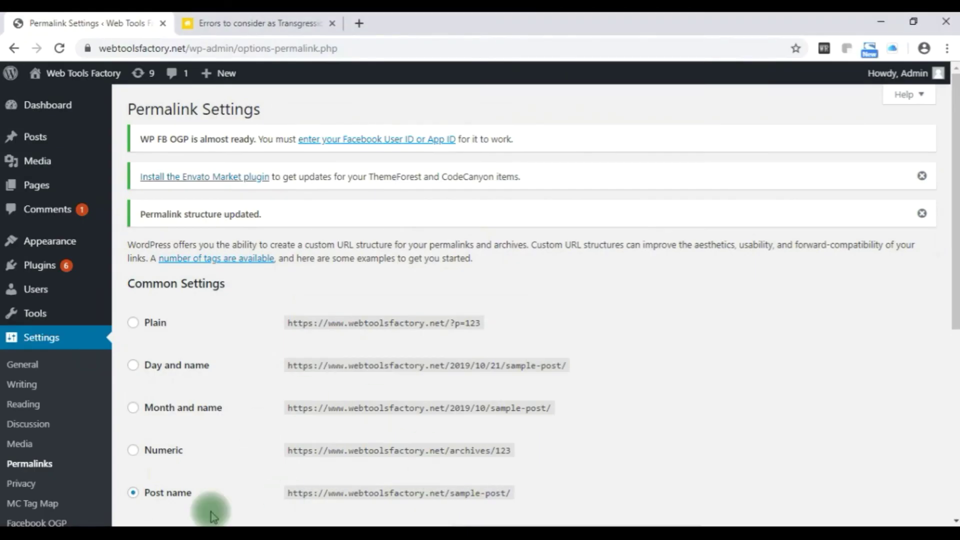
- Save the Post name permalink structure again in the Web Tools Factory settings
scroll(211, 517, down, 7)
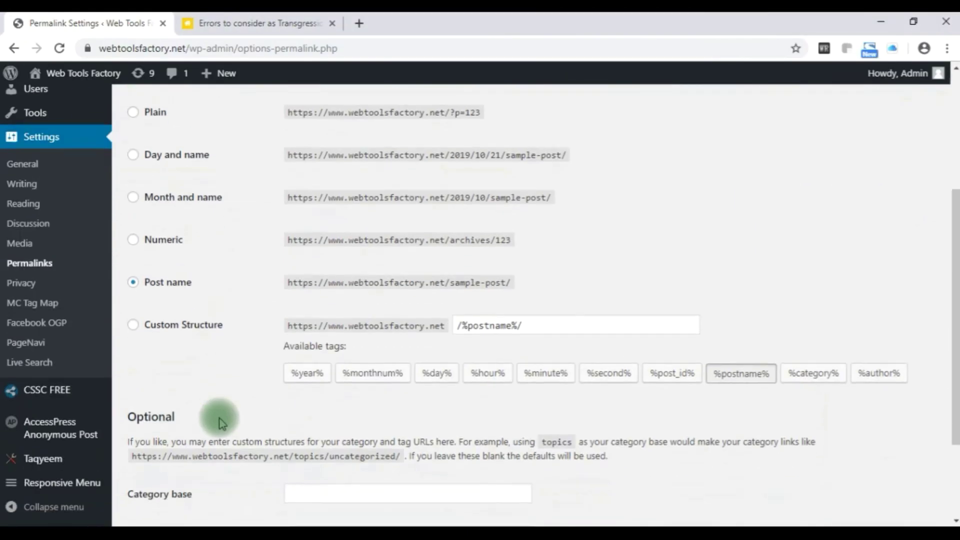
click(181, 455)
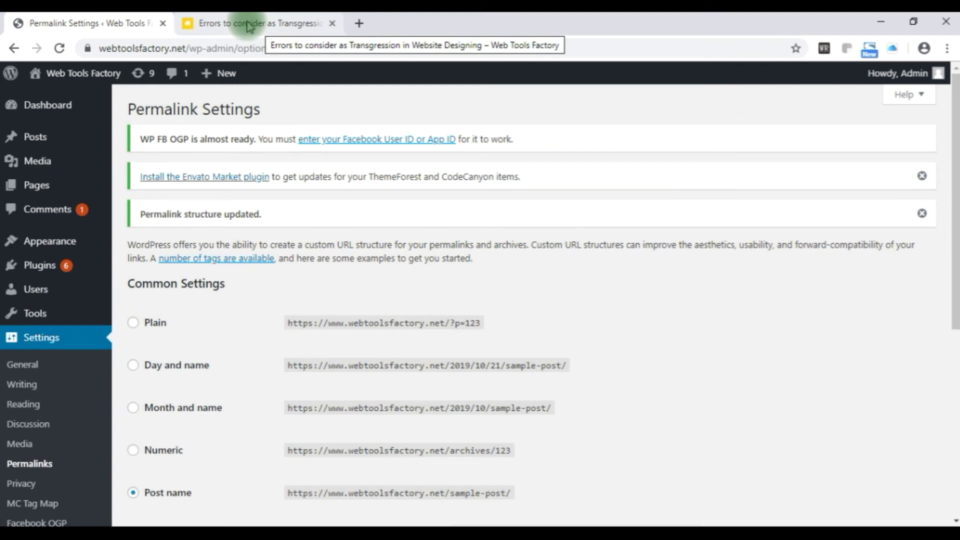
- On the Web Tools Factory site, go through the home page to the WordPress category and open the website designing errors post
click(249, 24)
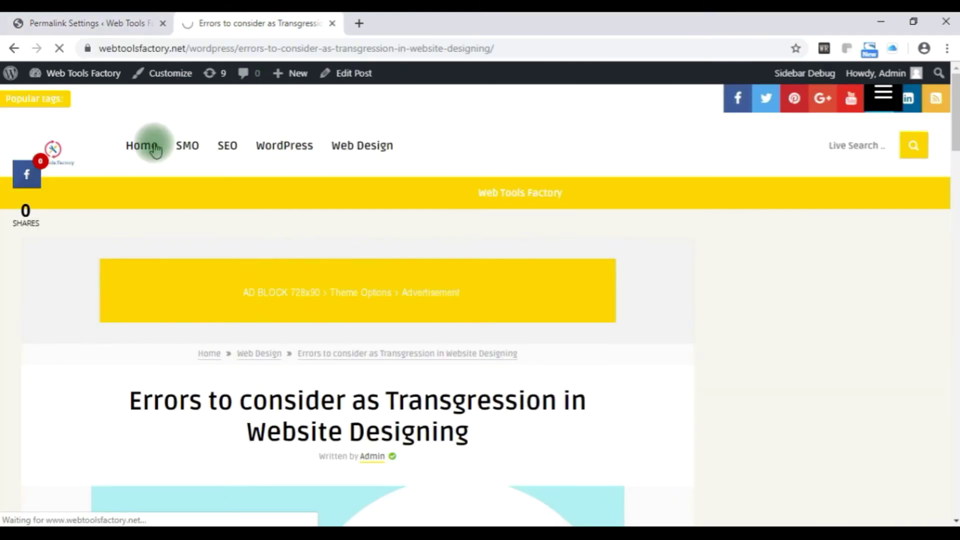
scroll(210, 317, down, 5)
scroll(203, 303, up, 3)
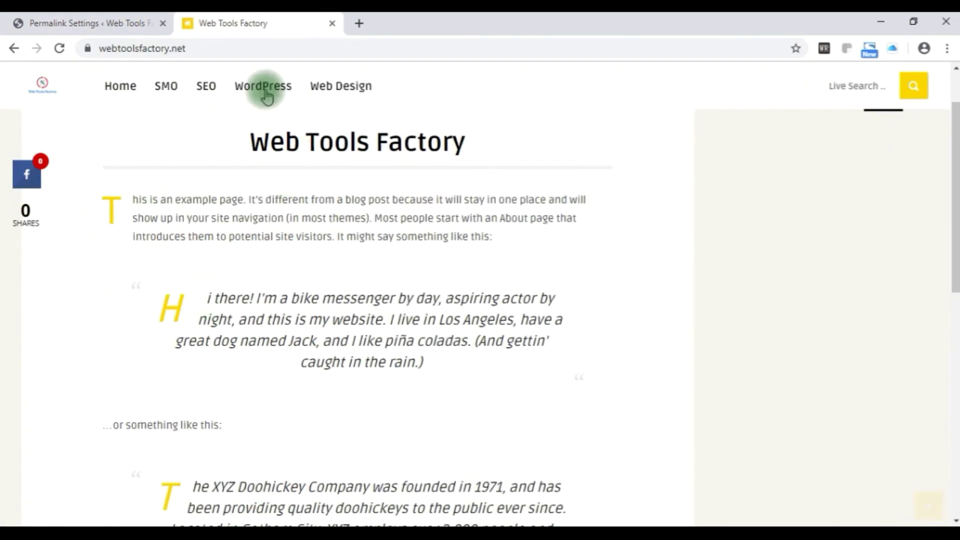
click(265, 89)
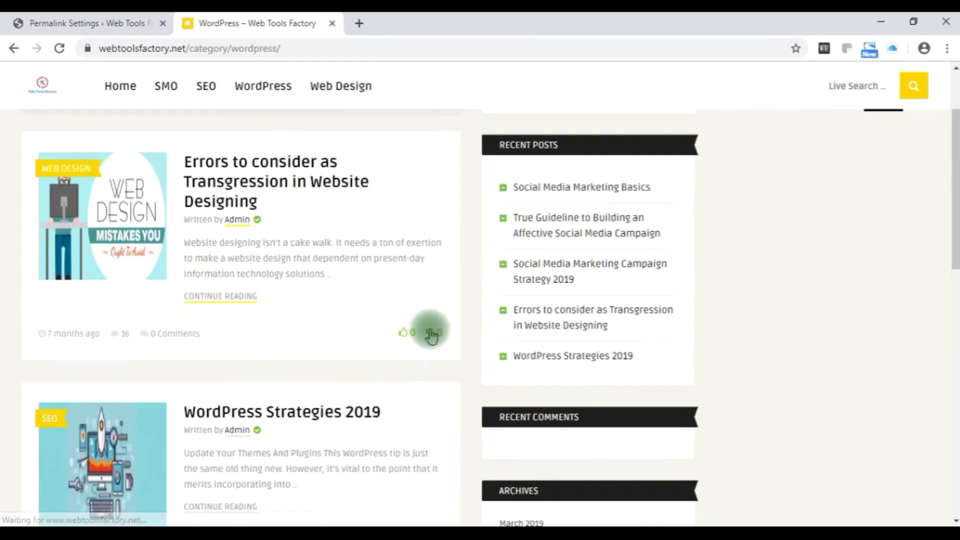
scroll(268, 242, down, 3)
scroll(266, 242, up, 4)
click(262, 217)
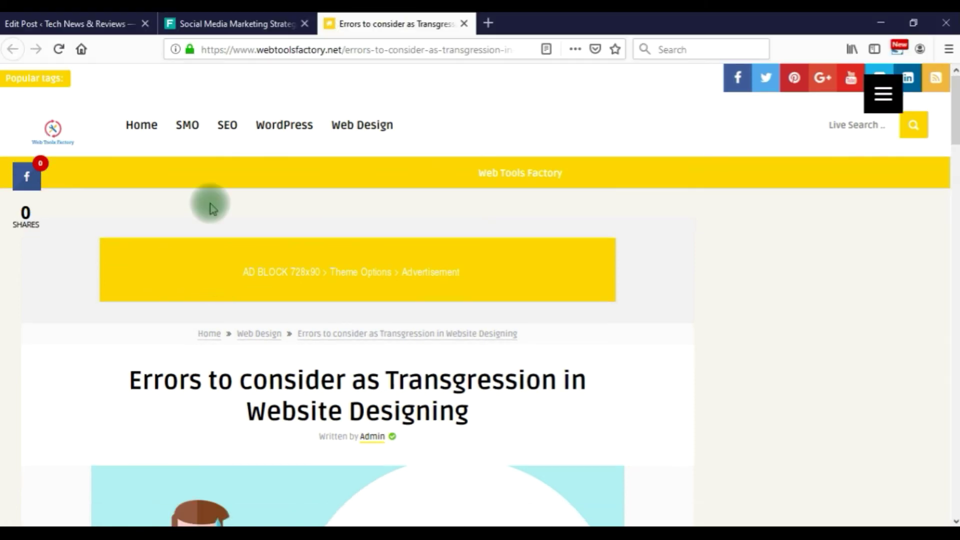
- Follow the "individuals signing" link from the social media marketing post in the same tab and look over the page it leads to
click(242, 22)
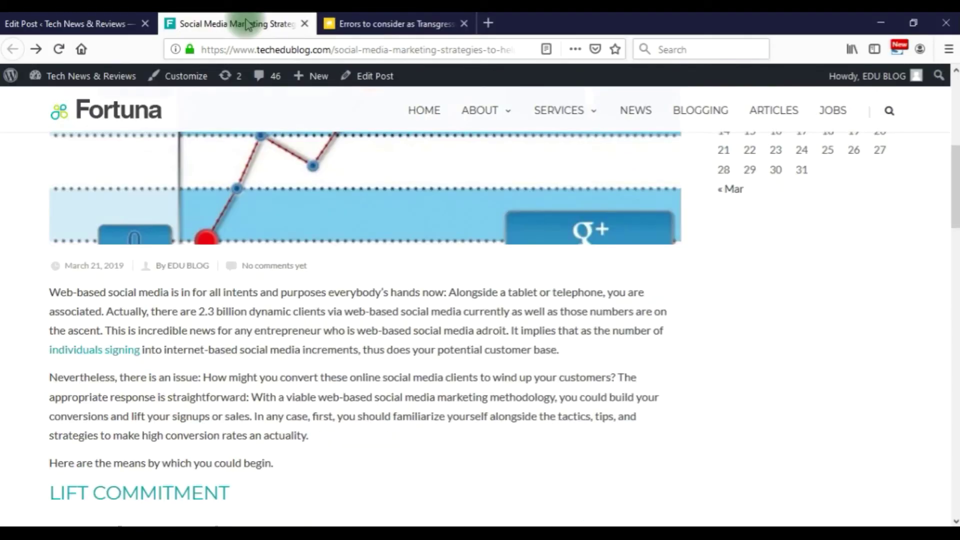
click(98, 350)
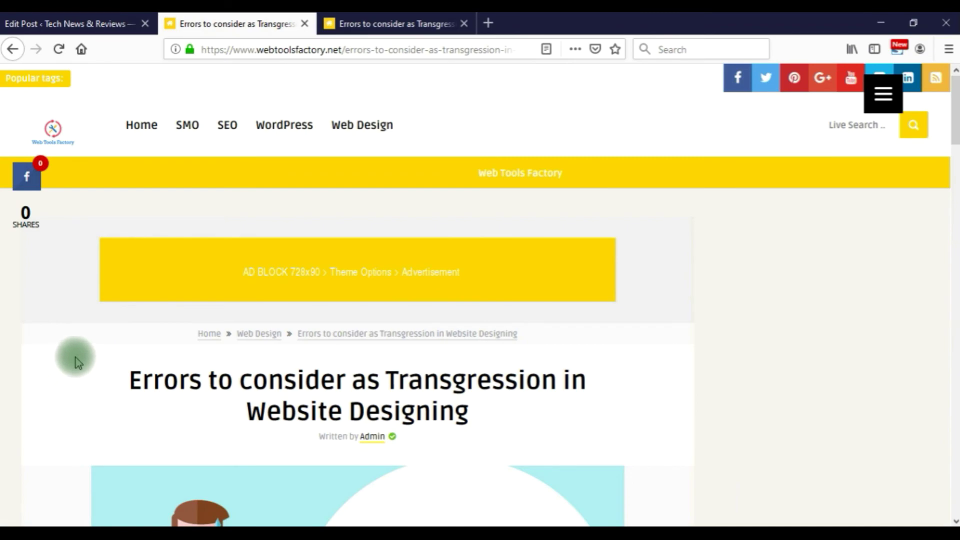
scroll(75, 362, down, 5)
scroll(75, 362, down, 15)
scroll(72, 365, up, 10)
scroll(73, 363, up, 10)
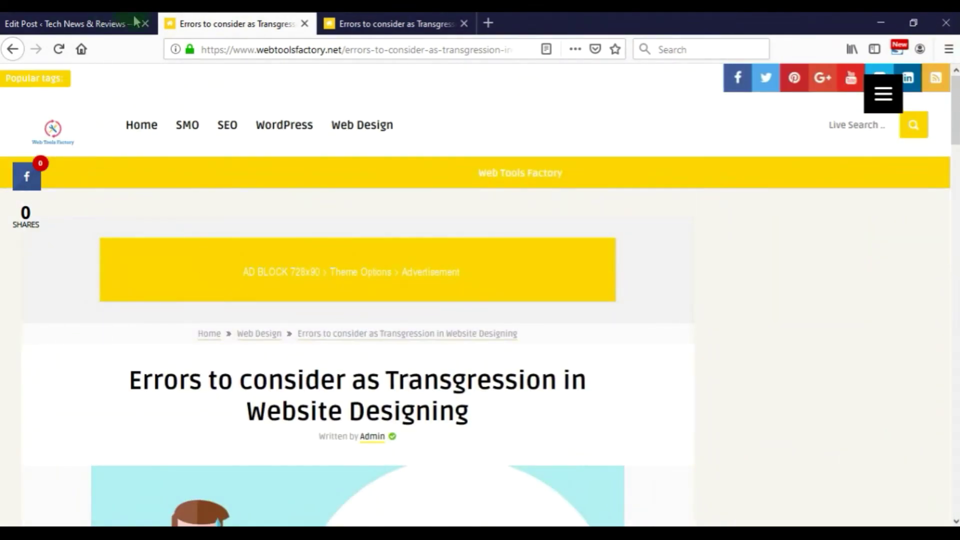
- Look over the post editor and the published social media marketing post, and close the 404 Not Found tab
click(96, 26)
scroll(463, 415, down, 5)
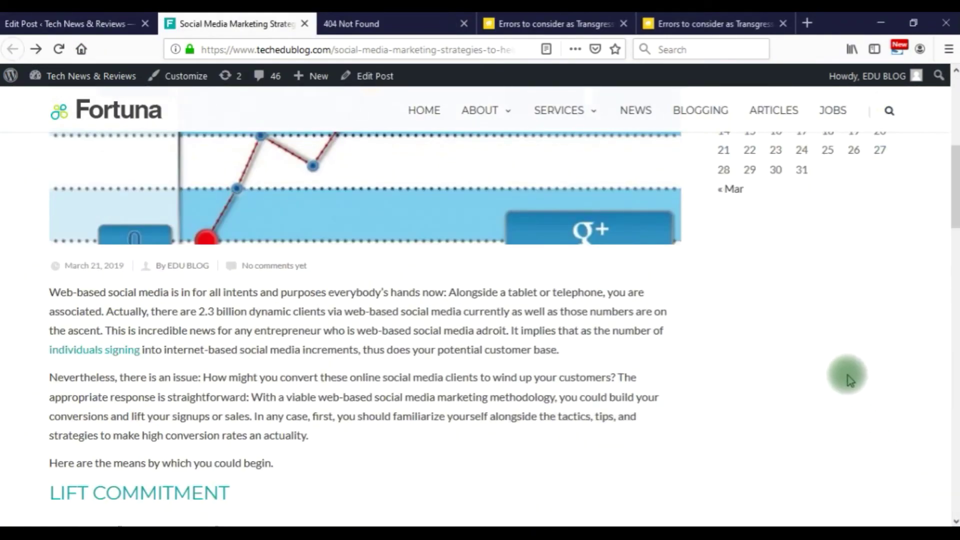
scroll(303, 347, up, 3)
scroll(303, 347, up, 5)
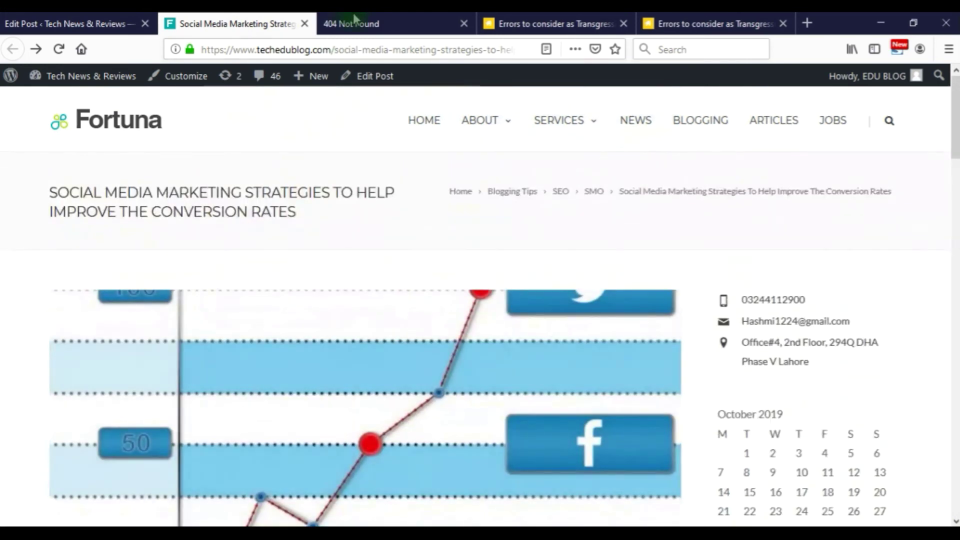
click(465, 26)
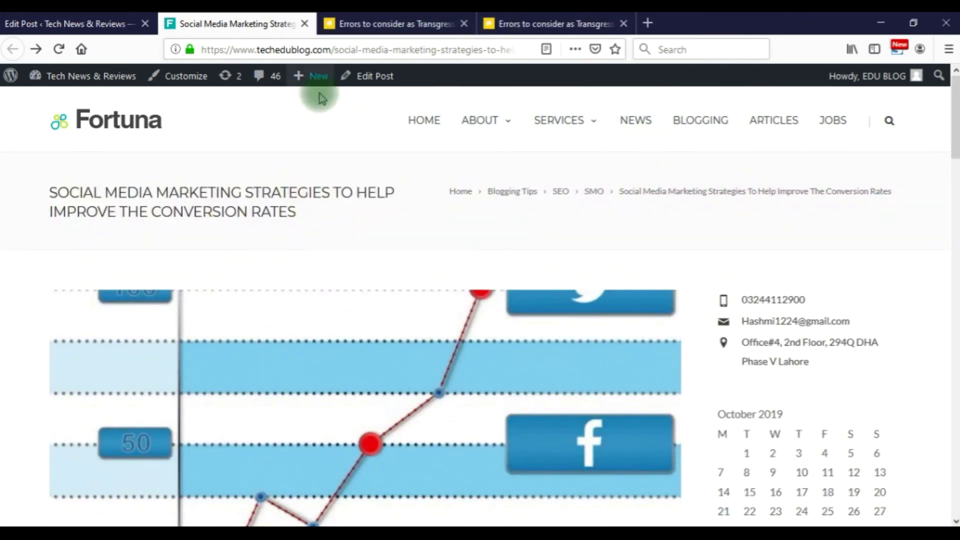
- Check the open website designing errors page, and open the "individuals signing" link in another new tab from the social media marketing post
click(394, 25)
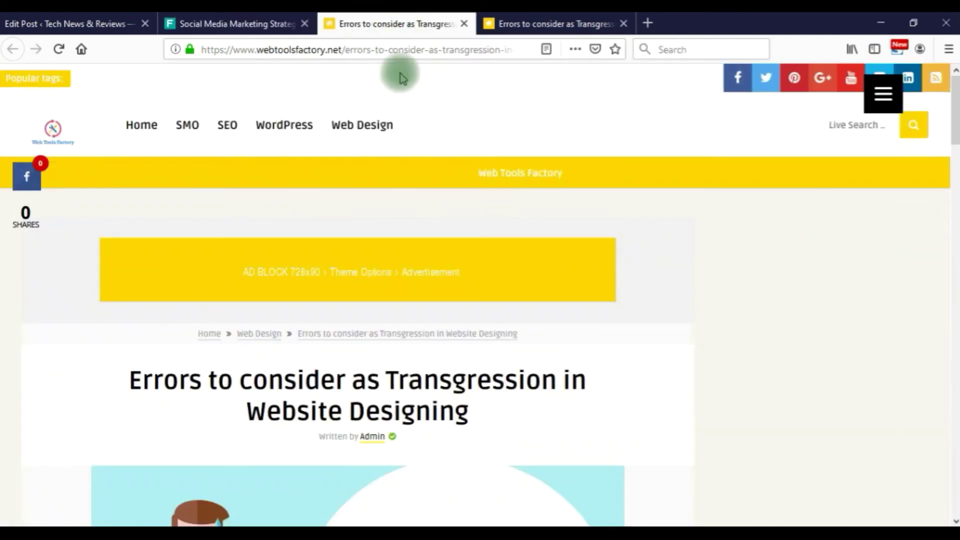
click(221, 25)
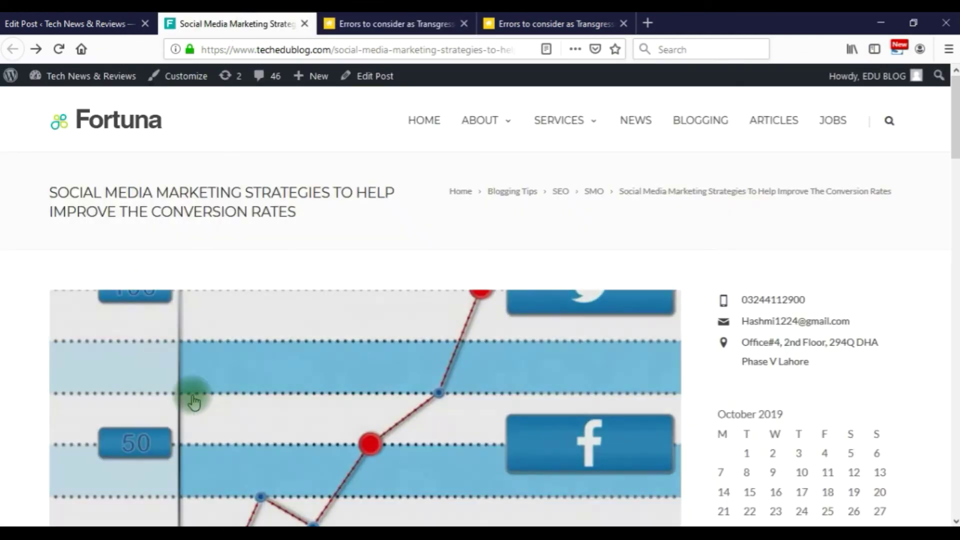
scroll(178, 318, down, 4)
scroll(175, 326, down, 5)
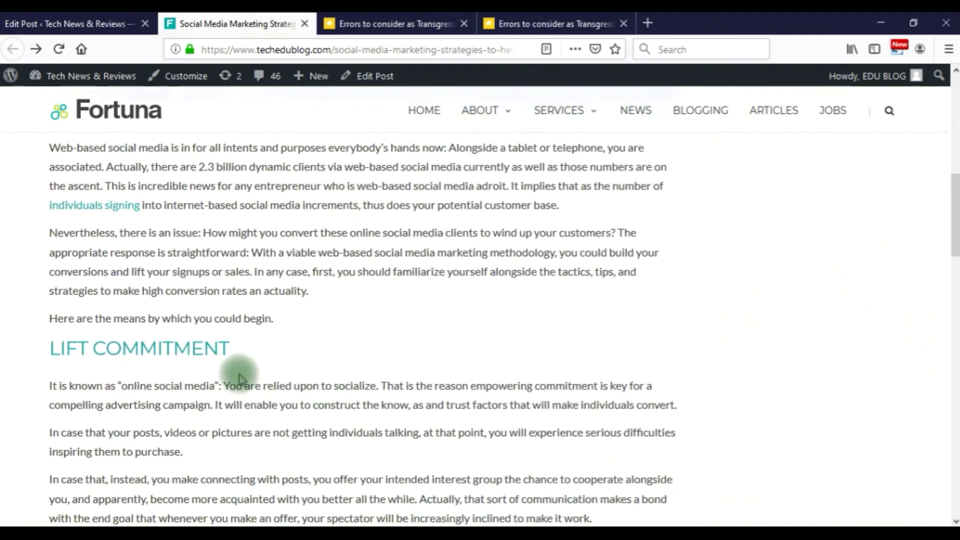
right_click(112, 207)
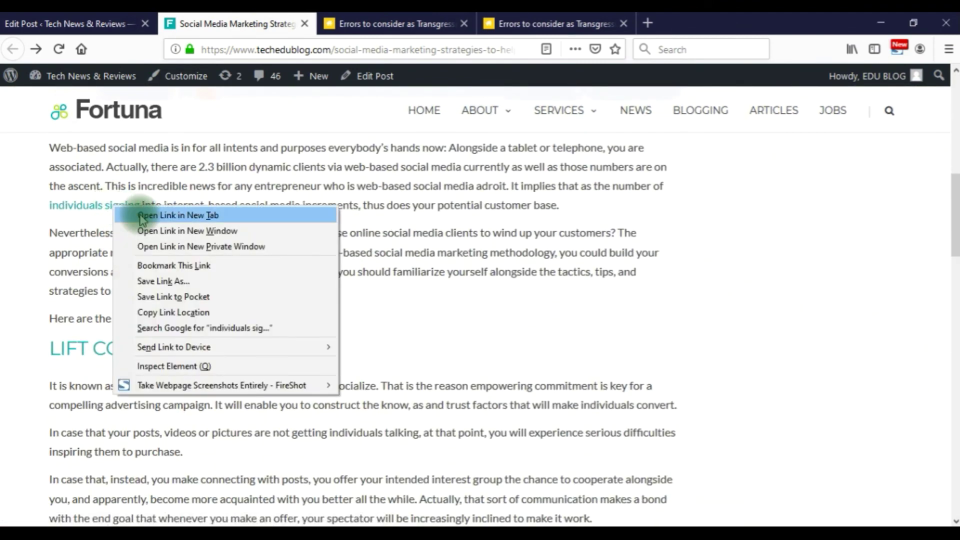
click(141, 214)
click(383, 28)
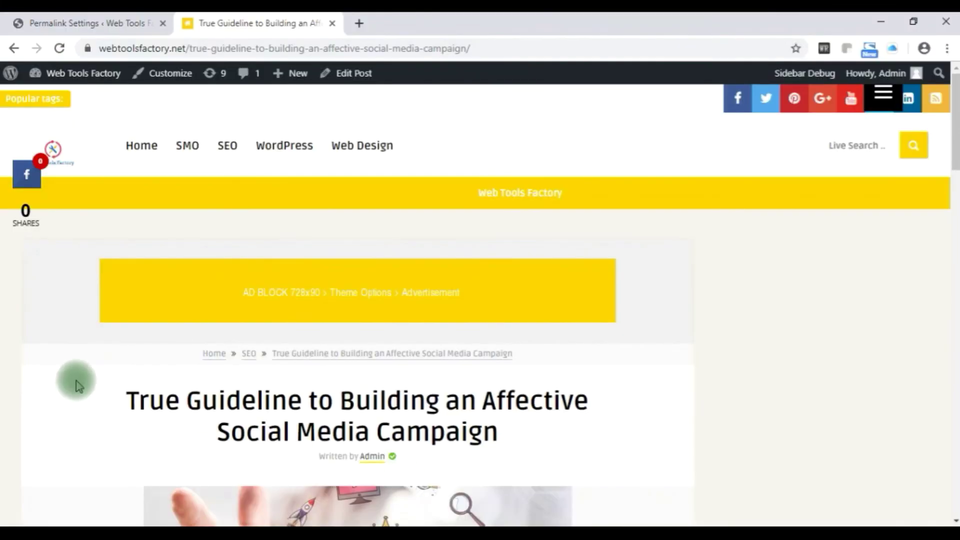
- In the Permalink Settings, turn the Post name structure into the custom structure /%category%/%postname%/, save the changes and check the saved structure
click(59, 18)
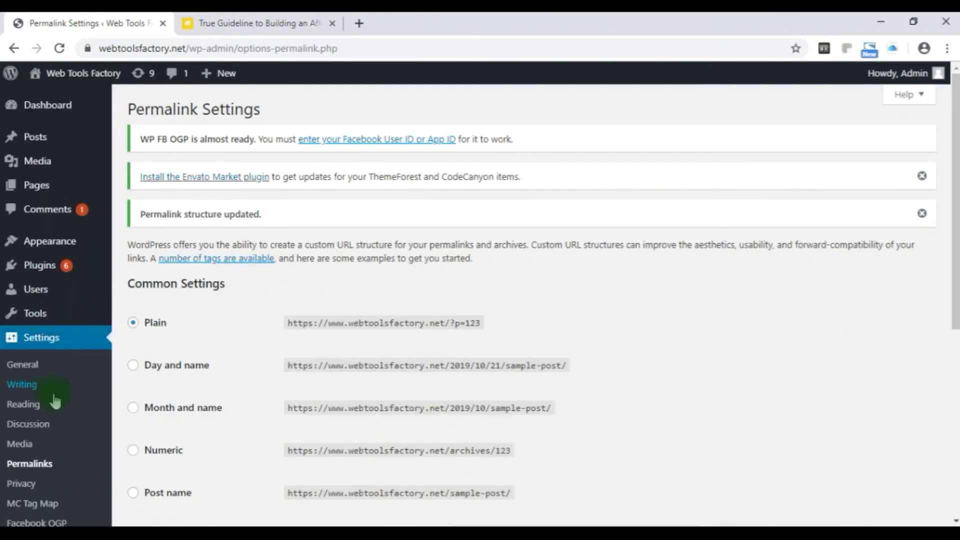
scroll(60, 369, down, 5)
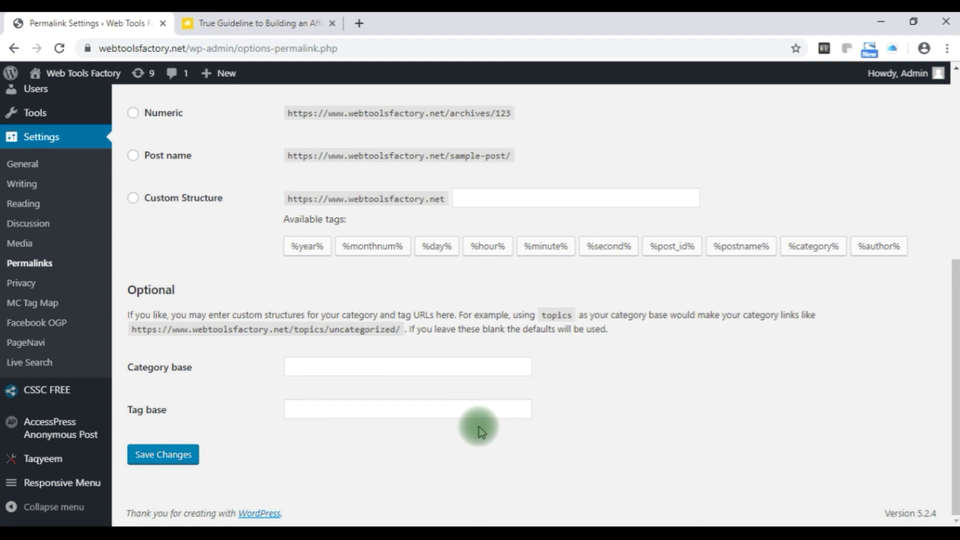
scroll(356, 422, up, 3)
click(133, 298)
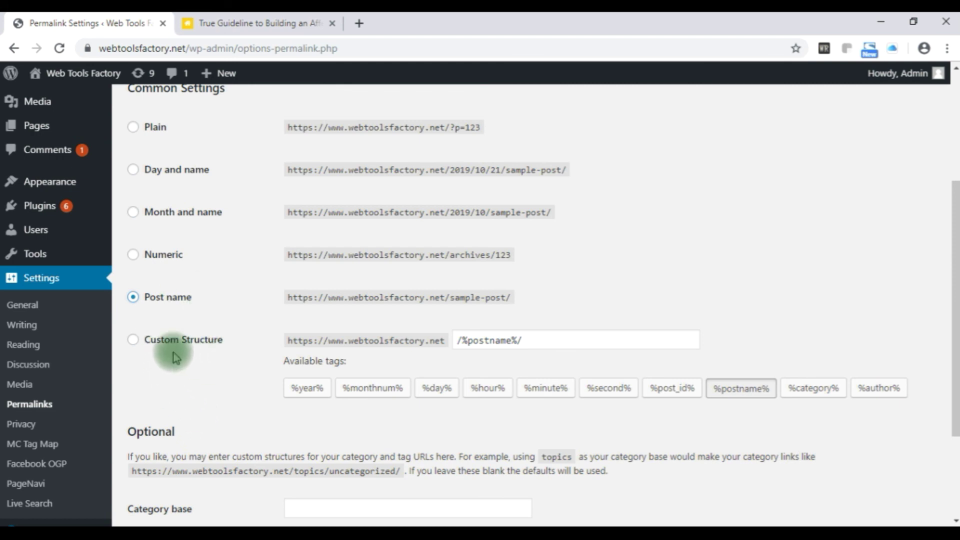
click(133, 340)
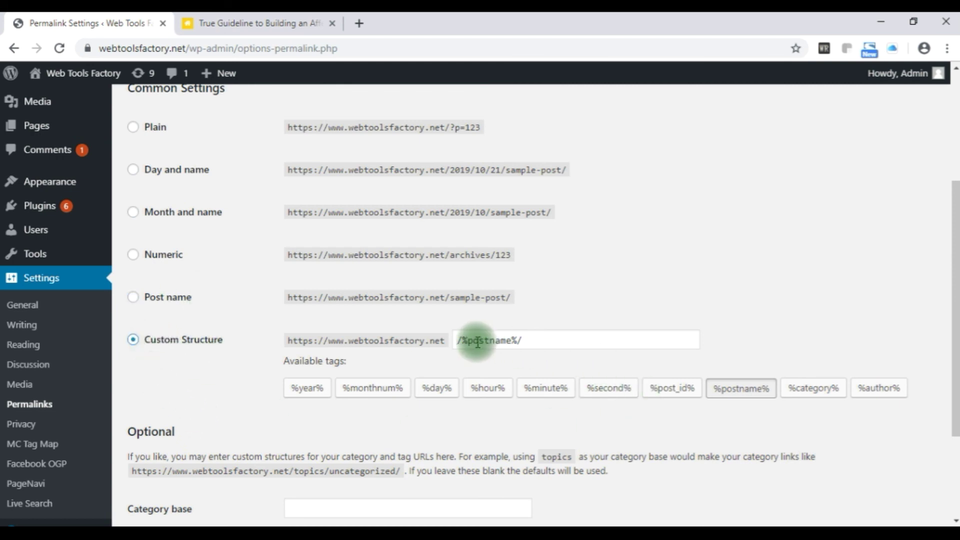
click(457, 340)
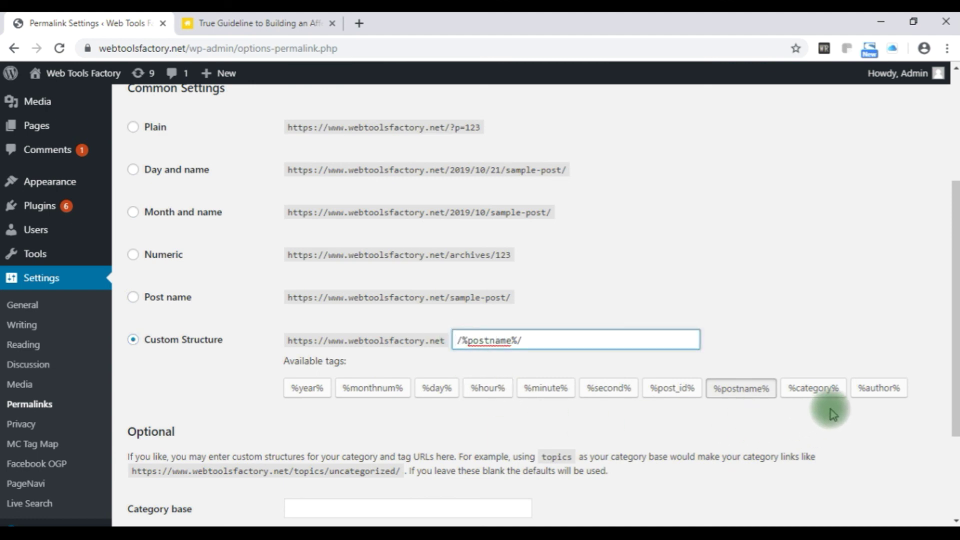
click(814, 388)
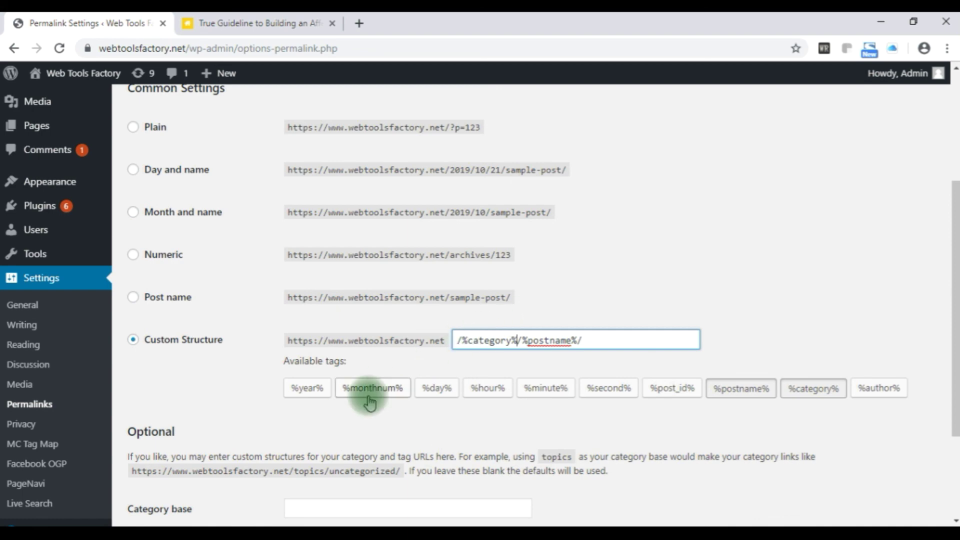
scroll(283, 412, down, 3)
click(179, 457)
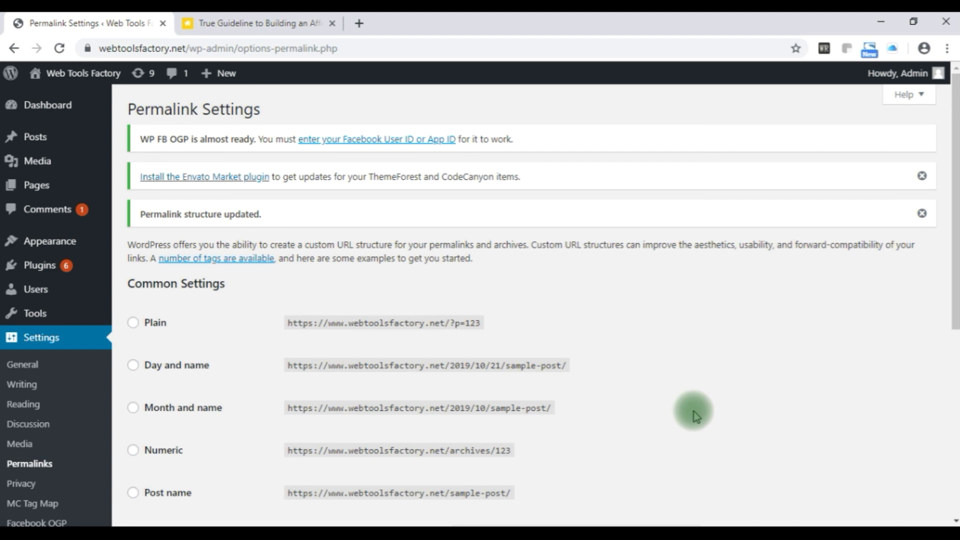
scroll(694, 412, down, 4)
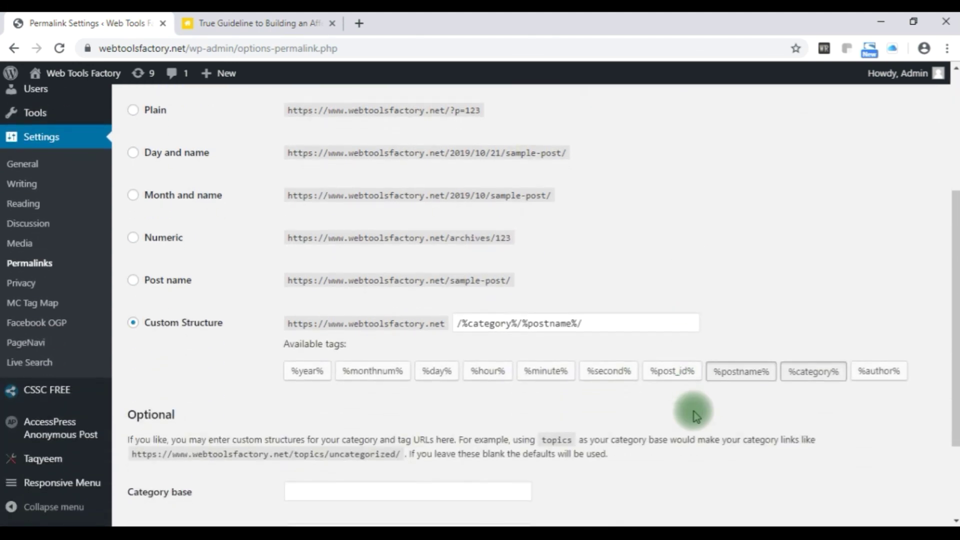